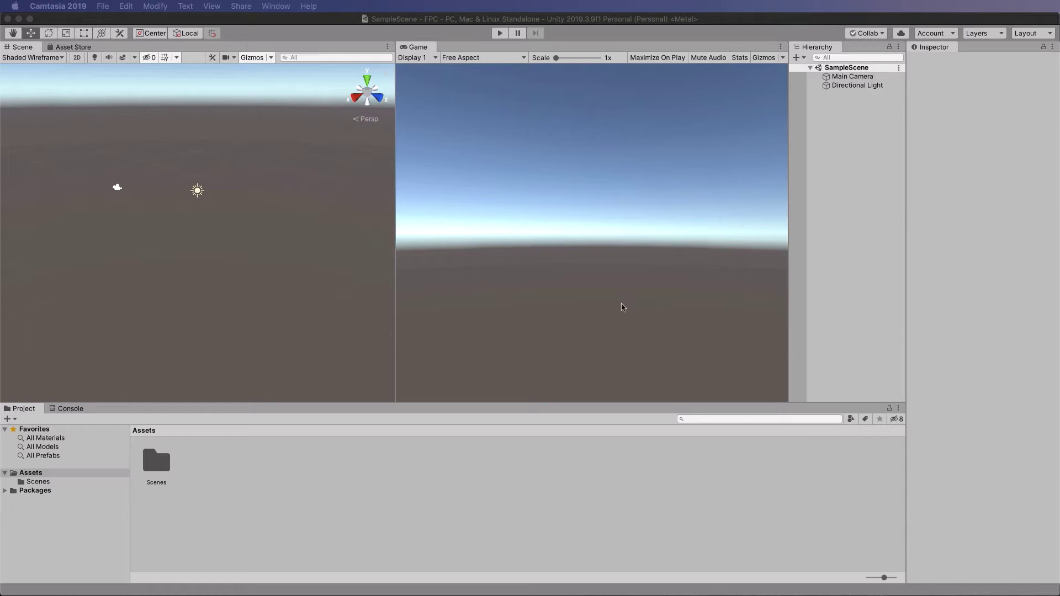
# Add a Plane to the scene and lower it to Y -2.19
pyautogui.rightClick(849, 216)
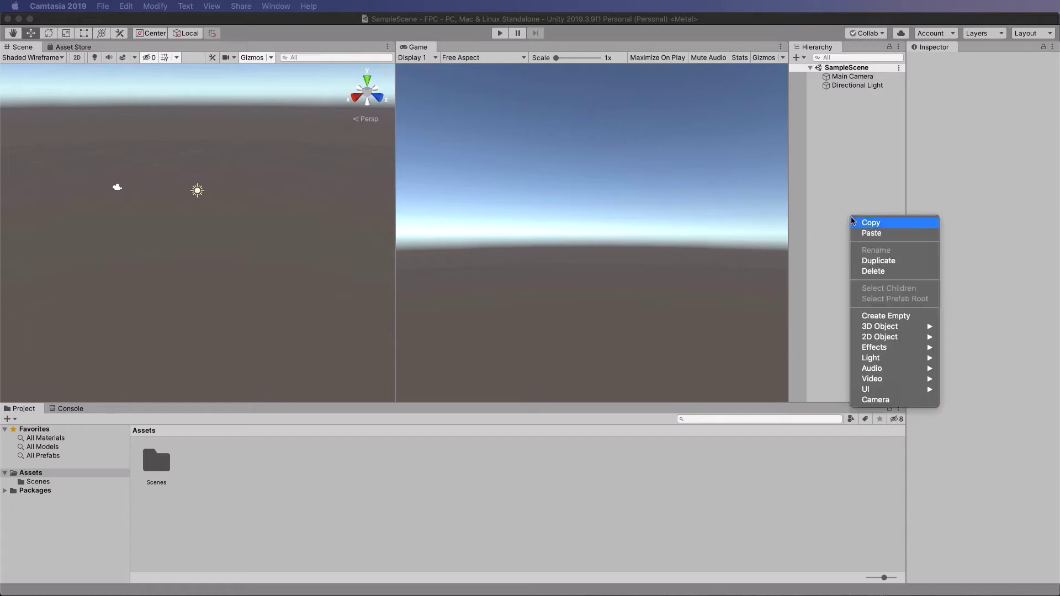
pyautogui.moveTo(878, 324)
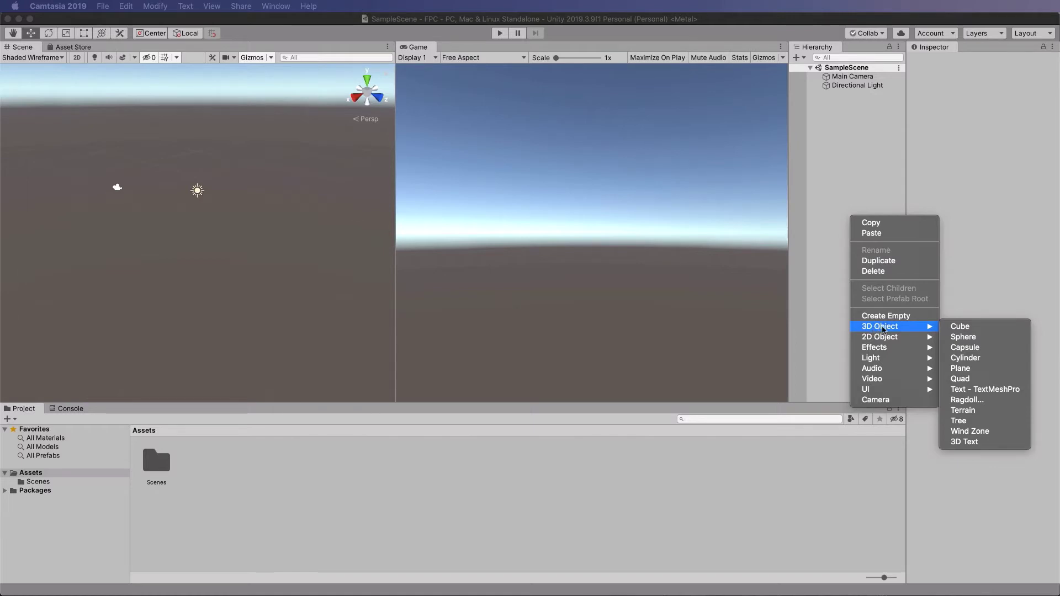
pyautogui.click(975, 368)
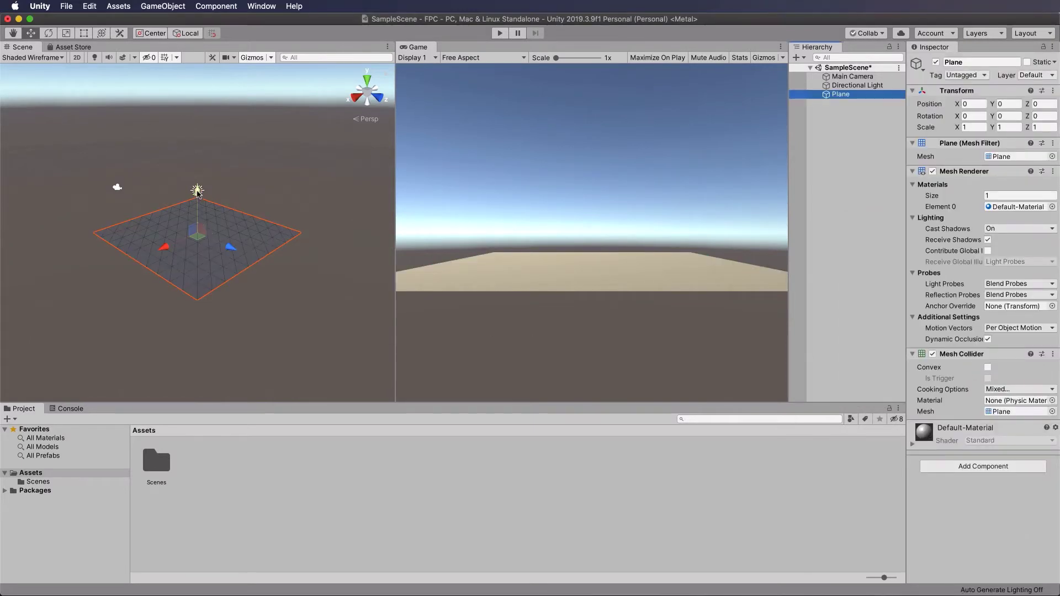
pyautogui.moveTo(198, 193); pyautogui.dragTo(198, 223)
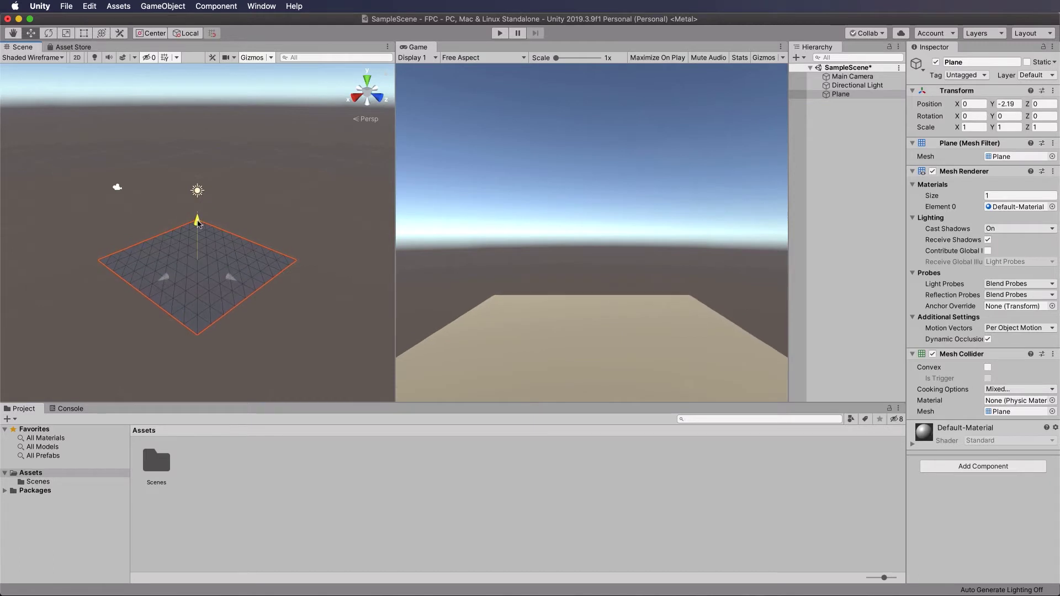
# Scale the plane to 100 on X and Z to form a large floor
pyautogui.click(974, 128)
pyautogui.write('100')
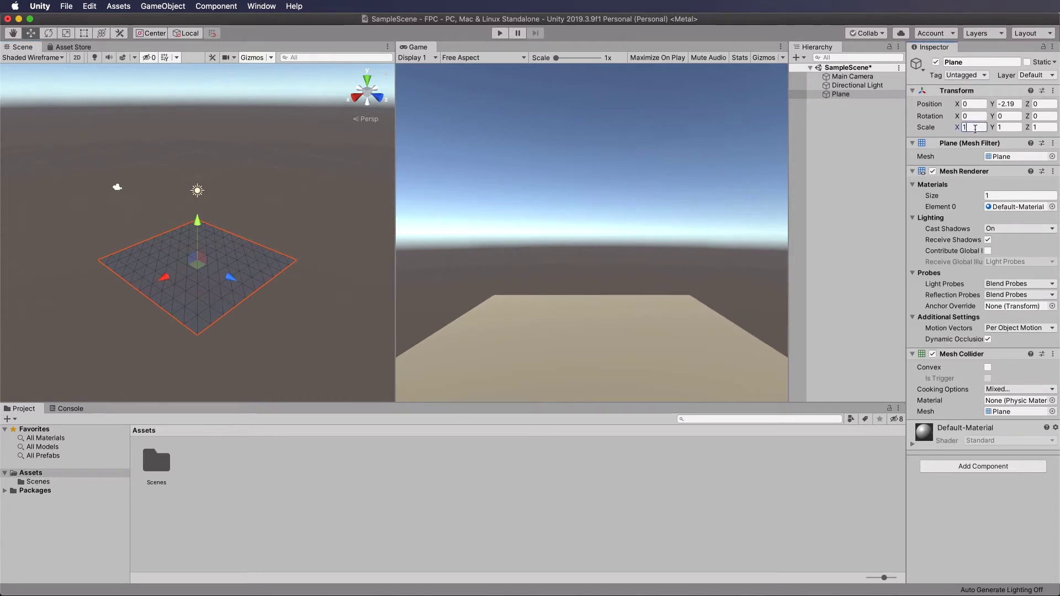
pyautogui.click(1036, 127)
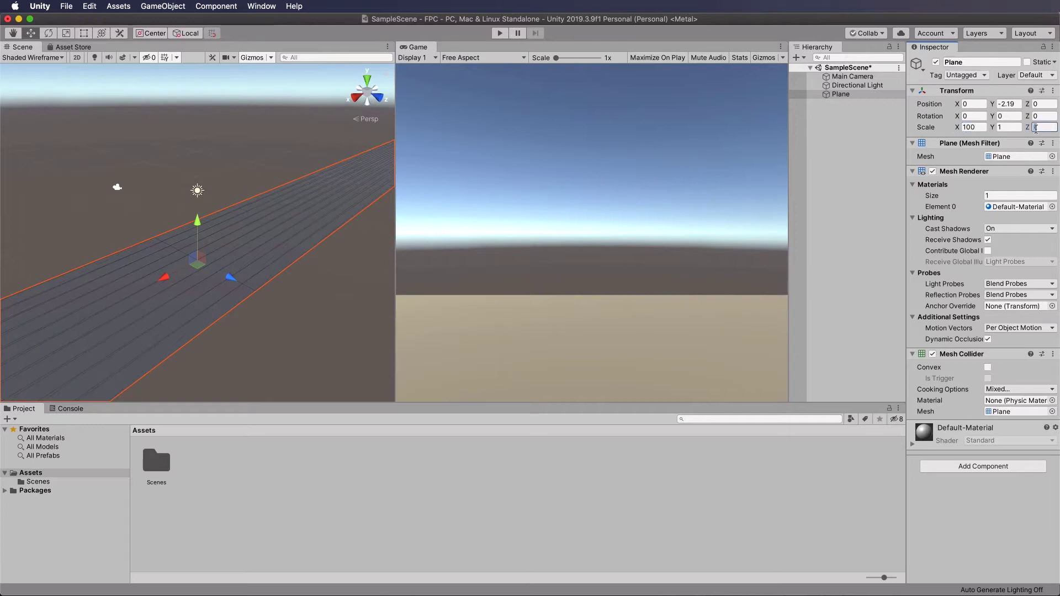
pyautogui.write('100')
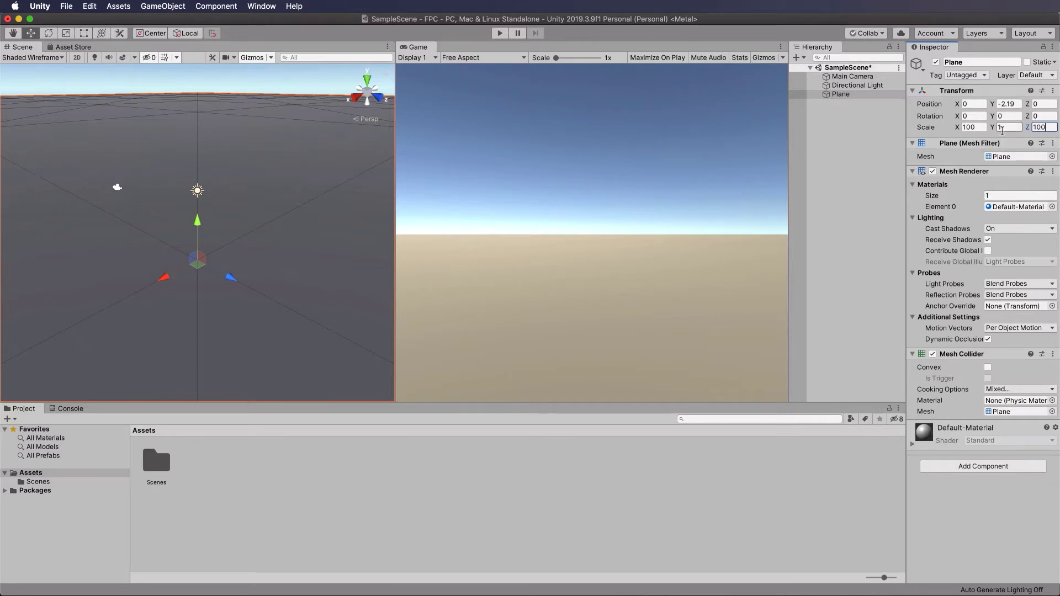
pyautogui.keyDown('alt'); pyautogui.moveTo(297, 253); pyautogui.dragTo(284, 229); pyautogui.keyUp('alt')
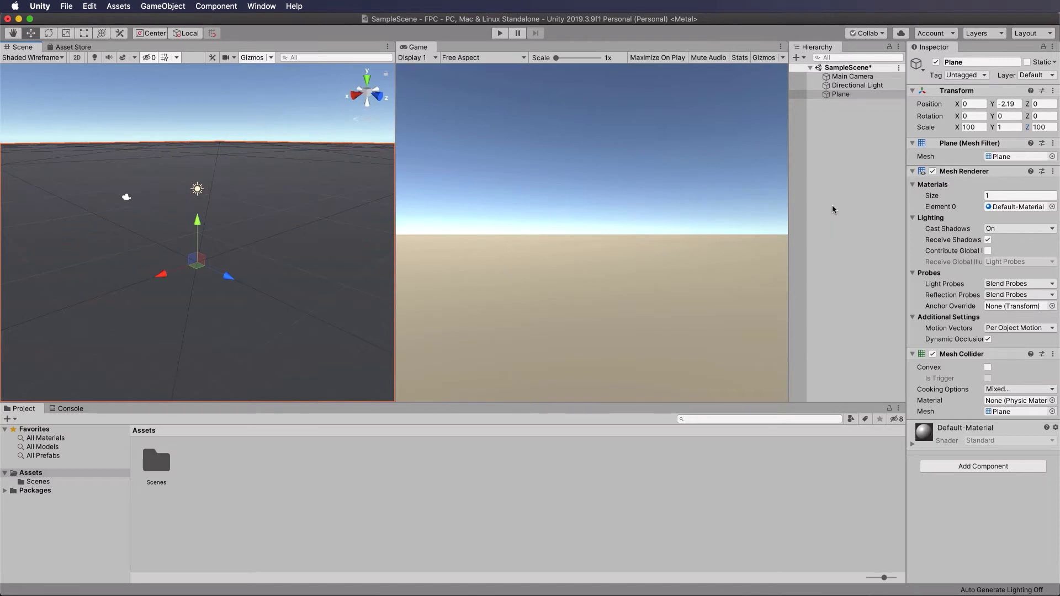
# Create a Capsule and lower it to Y -1.01 so it rests on the plane
pyautogui.rightClick(834, 162)
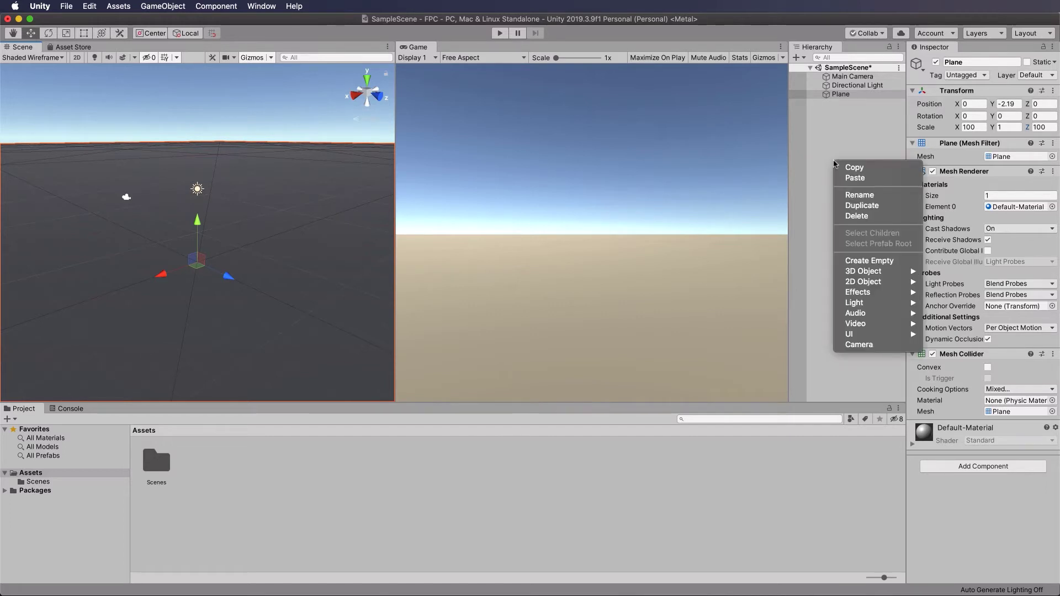
pyautogui.moveTo(865, 274)
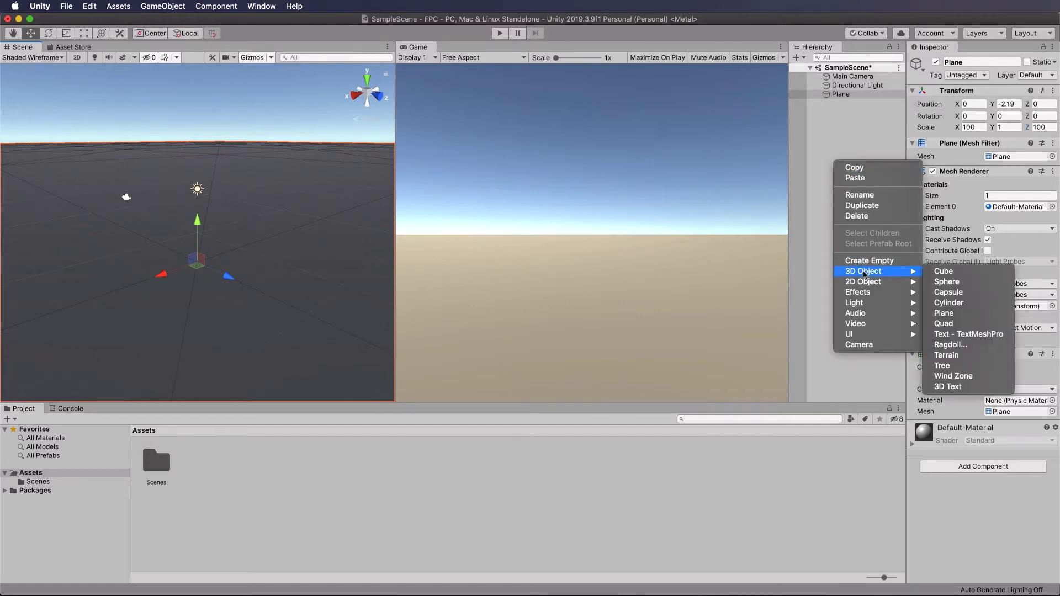
pyautogui.click(963, 294)
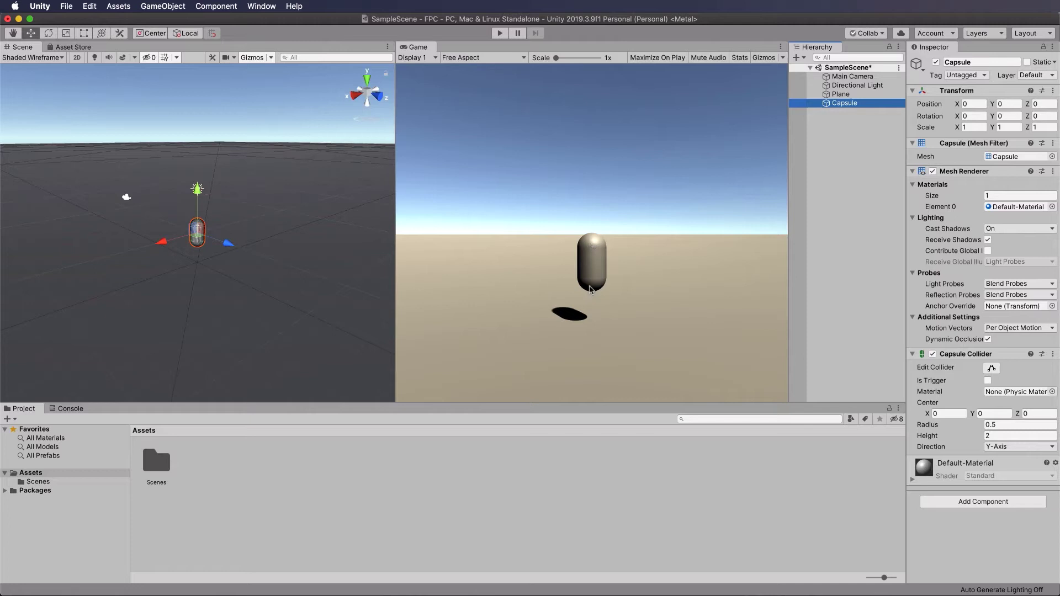
pyautogui.moveTo(197, 191)
pyautogui.mouseDown()
pyautogui.moveTo(200, 215)
pyautogui.moveTo(200, 204)
pyautogui.mouseUp()
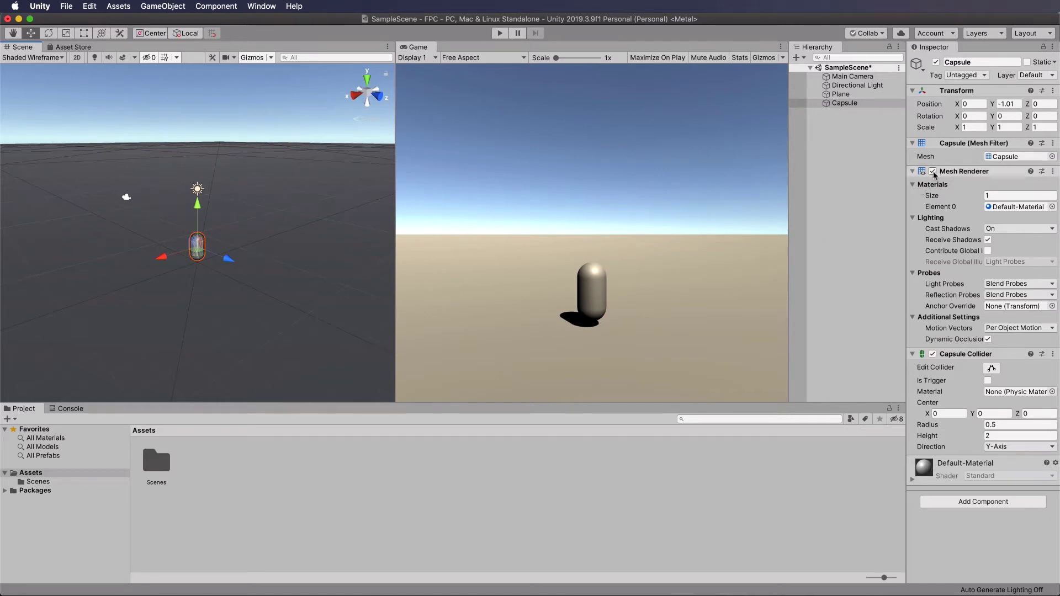
pyautogui.click(933, 171)
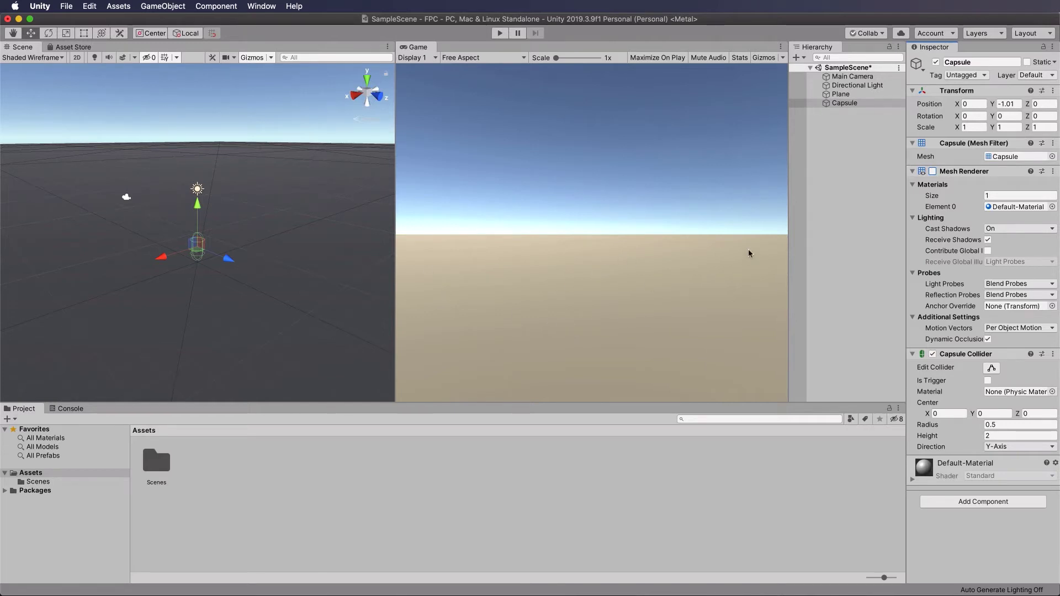
pyautogui.scroll(3, 266, 212)
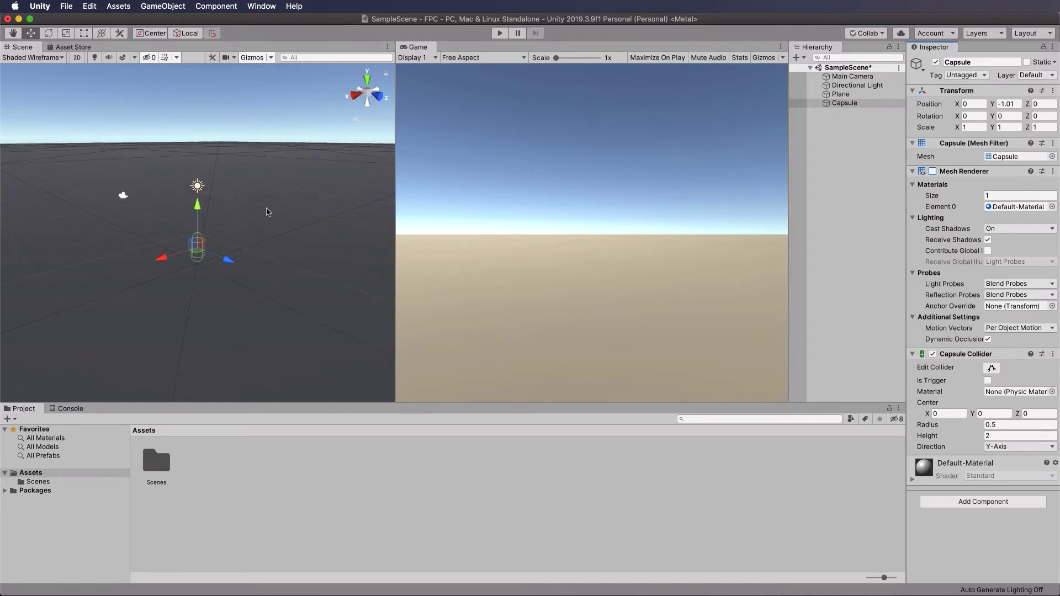
pyautogui.scroll(5, 266, 212)
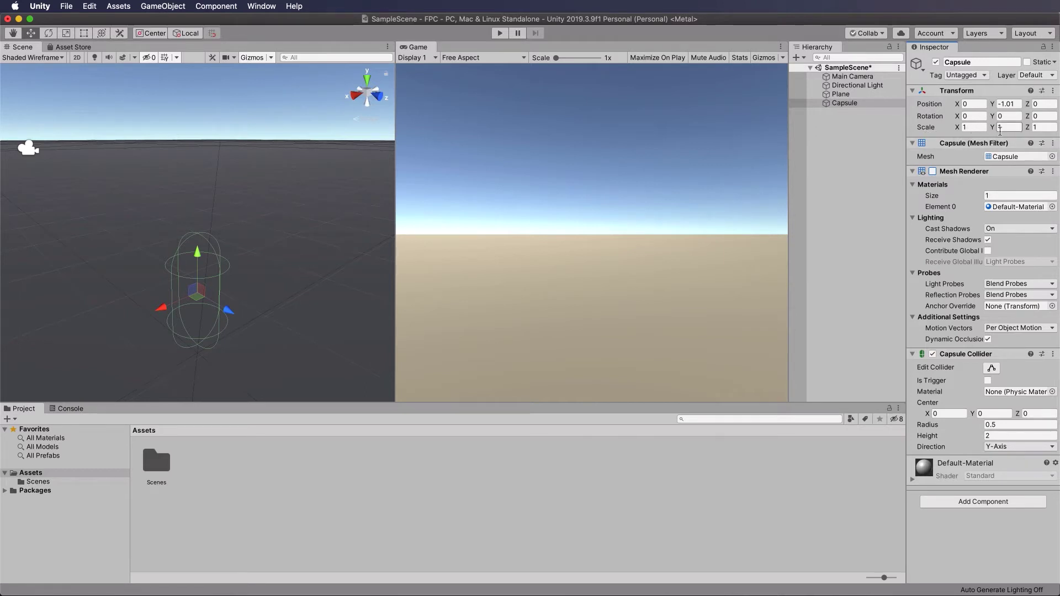
pyautogui.click(1044, 129)
pyautogui.press('Return')
pyautogui.click(933, 171)
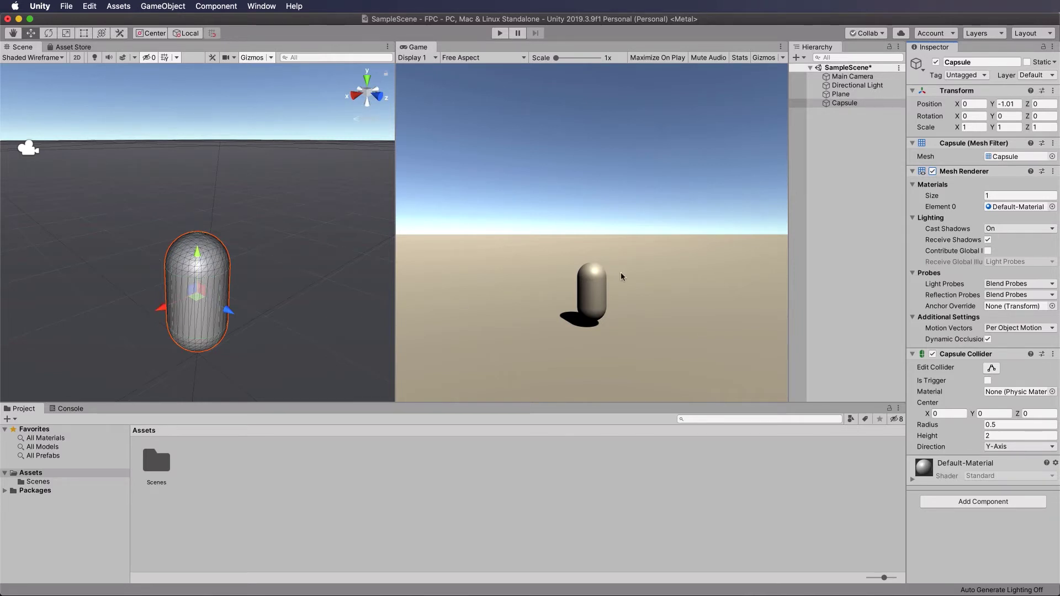
# Collapse Mesh Renderer and Mesh Filter, then inspect the Capsule Collider's center, radius and height
pyautogui.click(913, 171)
pyautogui.click(913, 144)
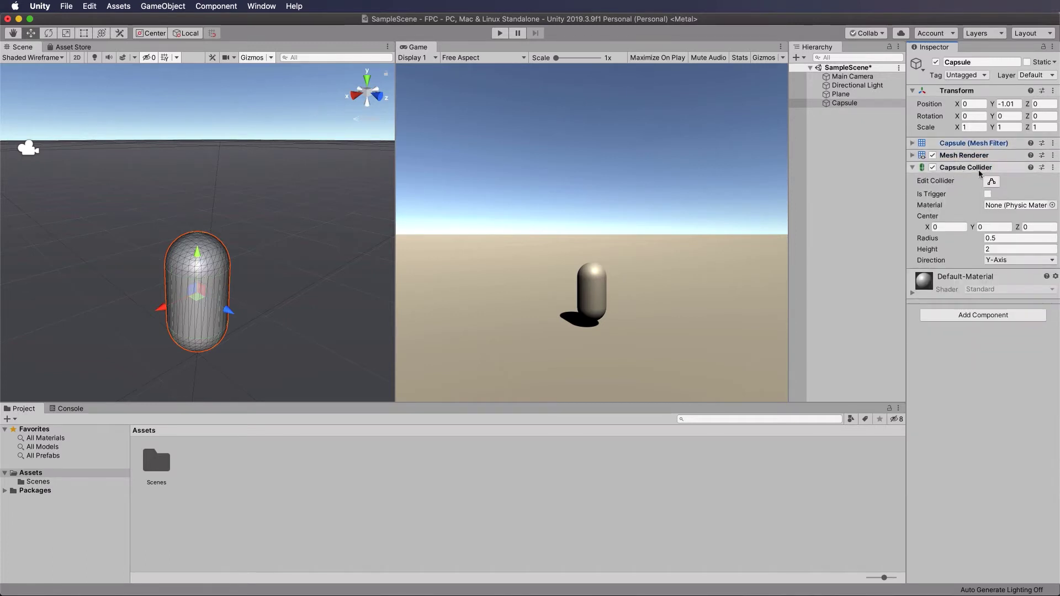
pyautogui.click(935, 227)
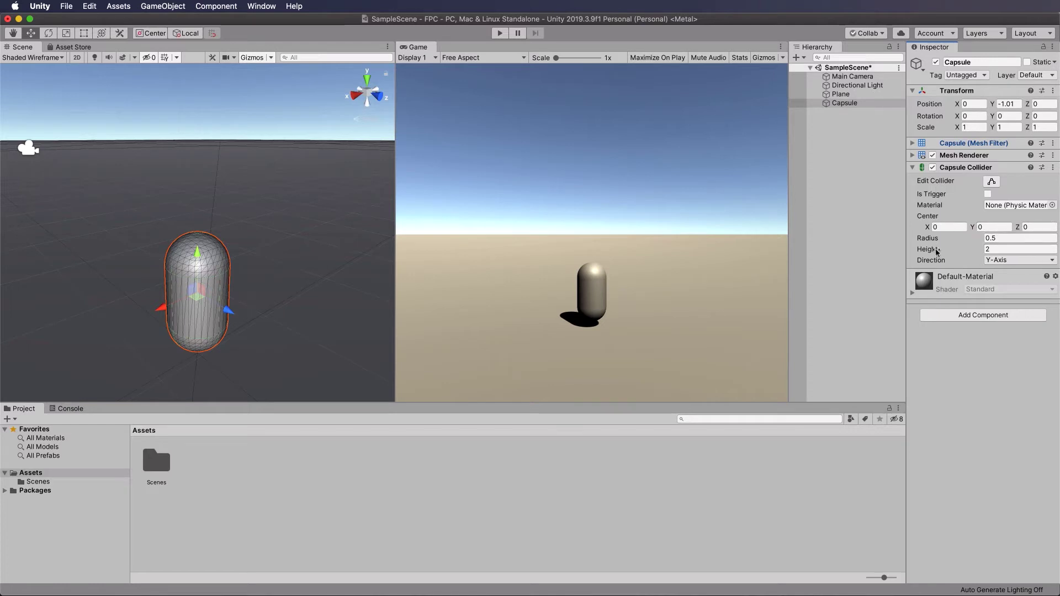
pyautogui.click(992, 250)
pyautogui.click(999, 238)
pyautogui.click(1005, 250)
# Switch the Capsule Collider Direction to X-Axis, then back to Y-Axis
pyautogui.click(1053, 263)
pyautogui.click(1019, 252)
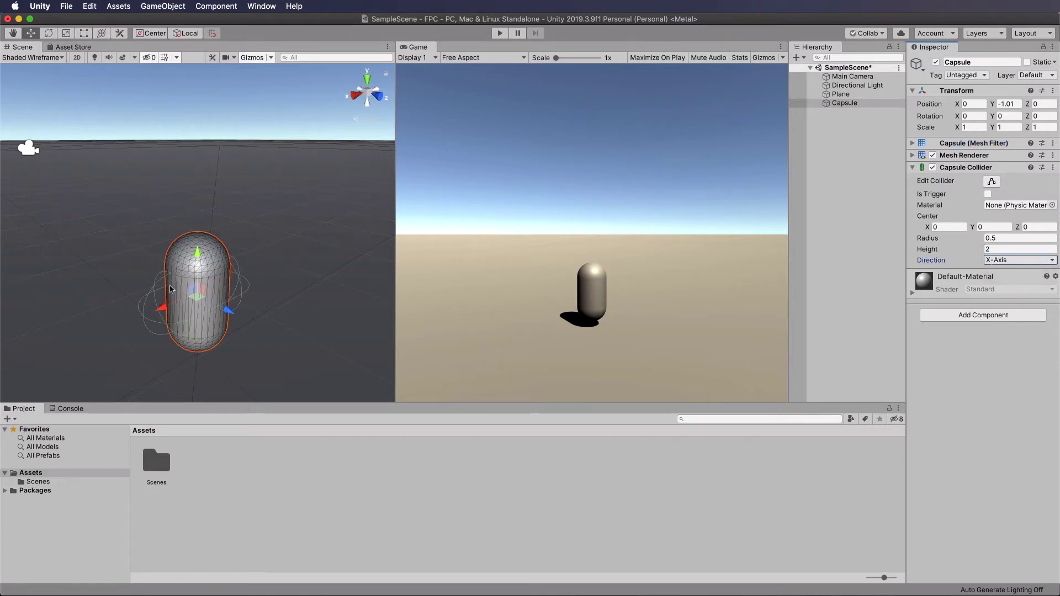
pyautogui.click(1023, 261)
pyautogui.click(1014, 269)
# Stretch the collider Height to about 4, then set it back to 2
pyautogui.click(987, 249)
pyautogui.click(994, 233)
pyautogui.click(985, 250)
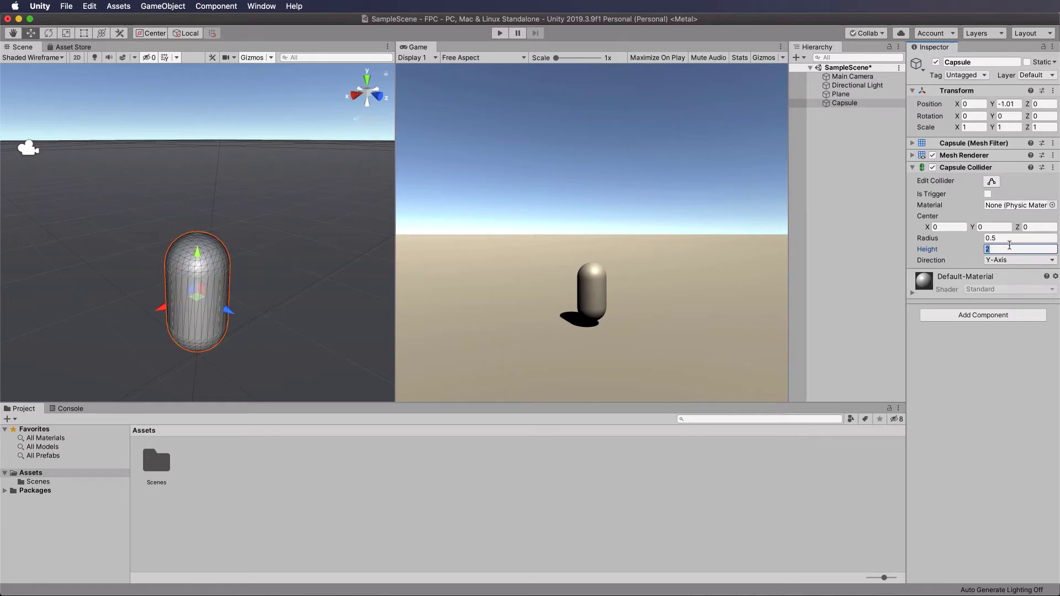
pyautogui.click(981, 252)
pyautogui.moveTo(982, 252); pyautogui.dragTo(1027, 252)
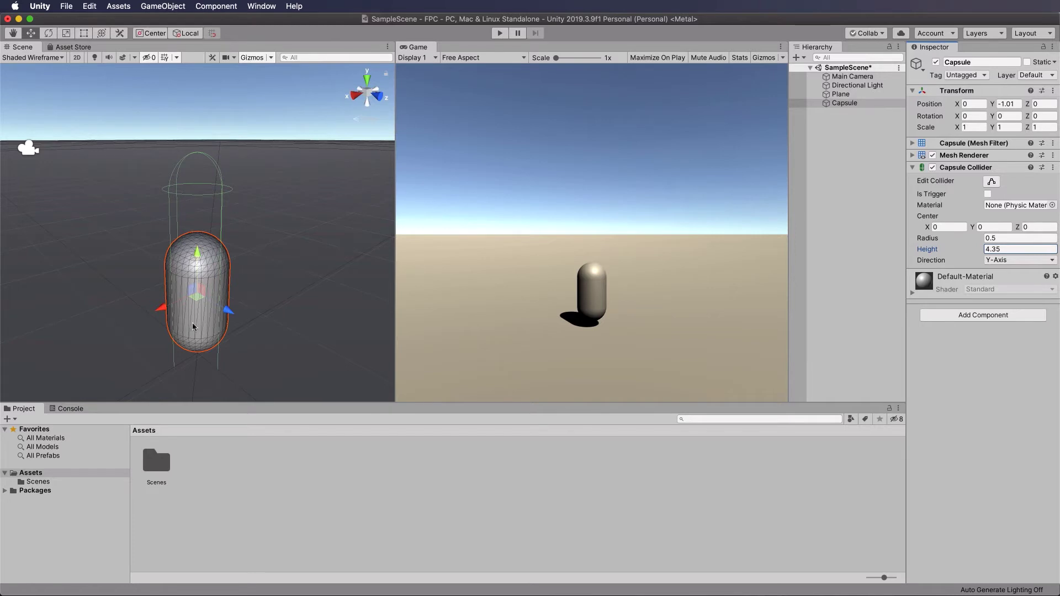
pyautogui.click(1007, 250)
pyautogui.write('2')
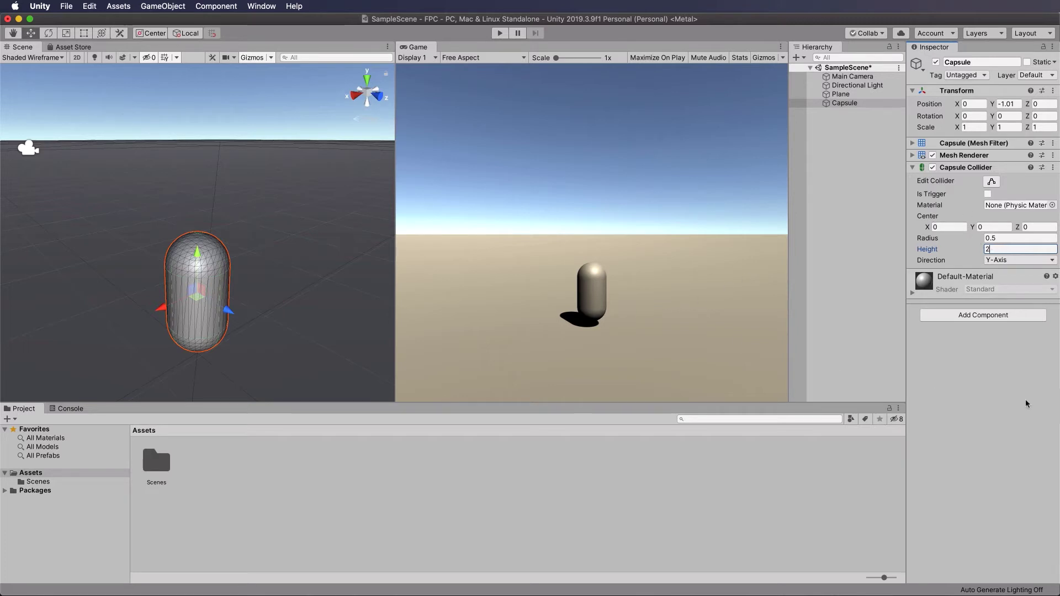
# Search components for 'ri' and add a Rigidbody to the capsule
pyautogui.click(972, 315)
pyautogui.write('audio')
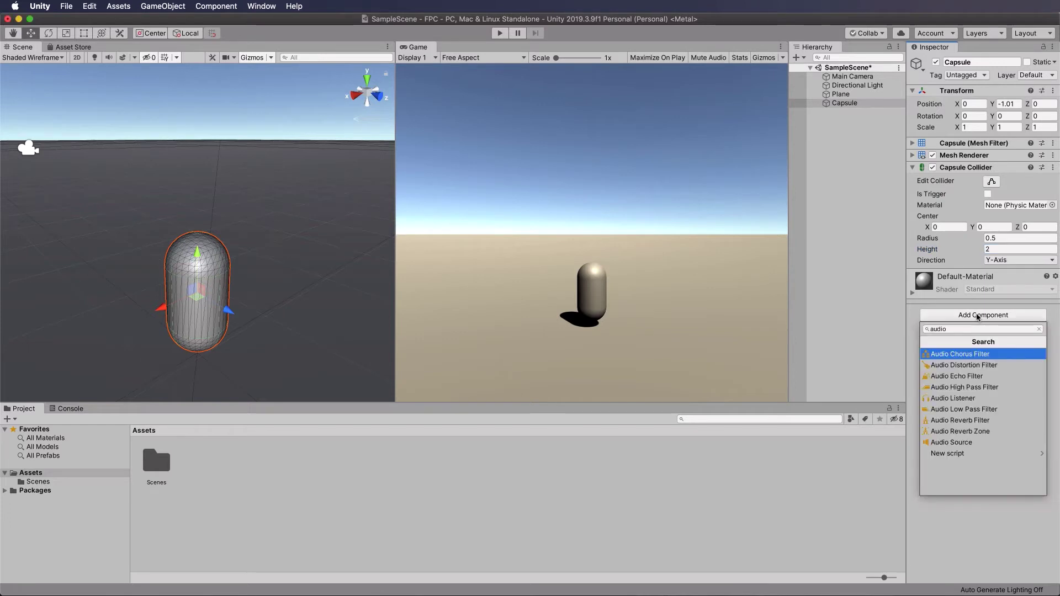
pyautogui.click(953, 329)
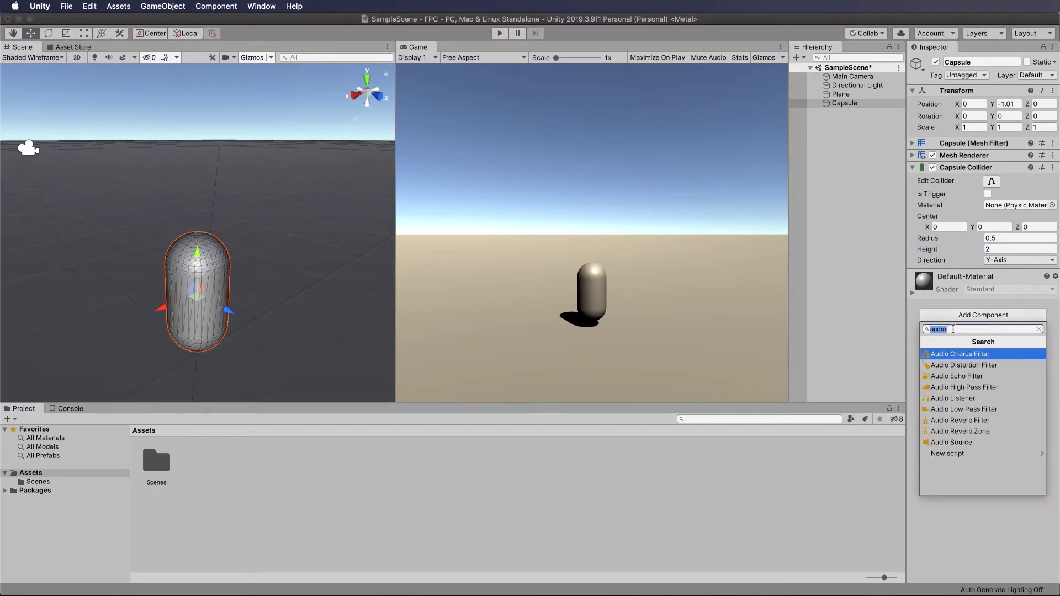
pyautogui.write('ri')
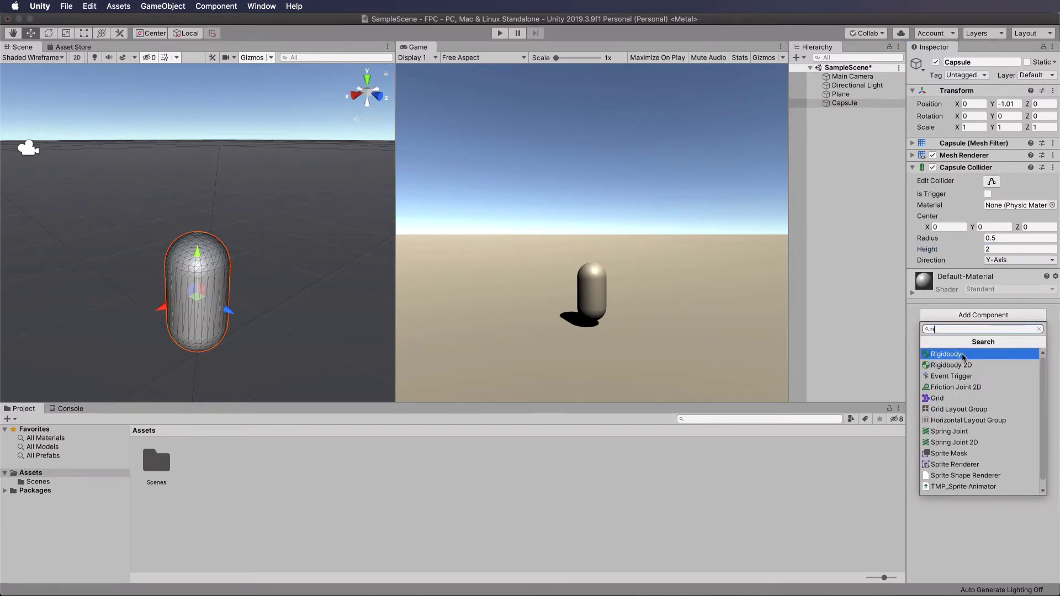
pyautogui.click(959, 355)
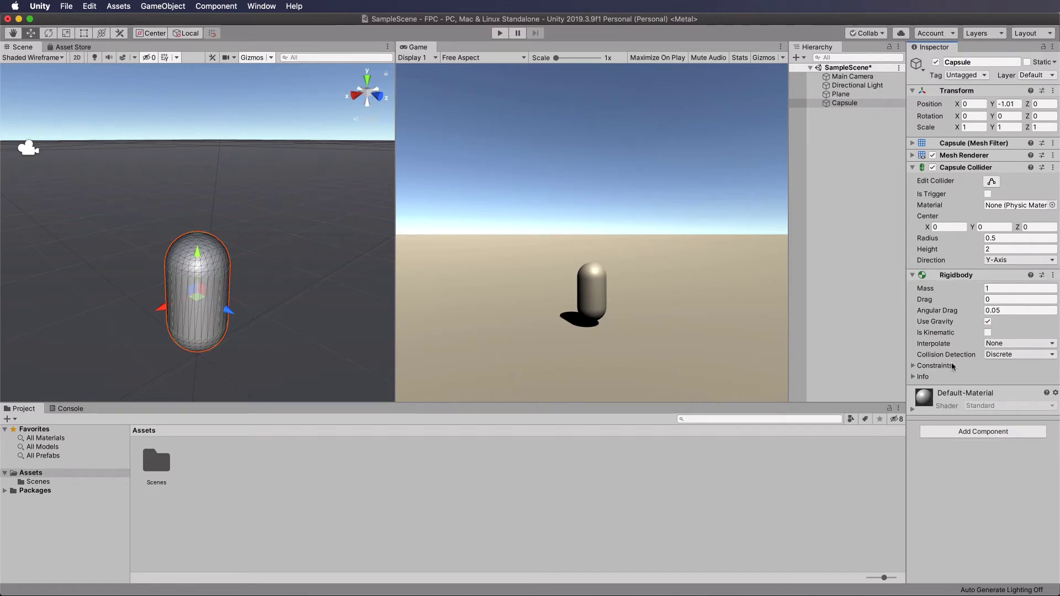
pyautogui.click(986, 288)
pyautogui.press('super+alt+2')
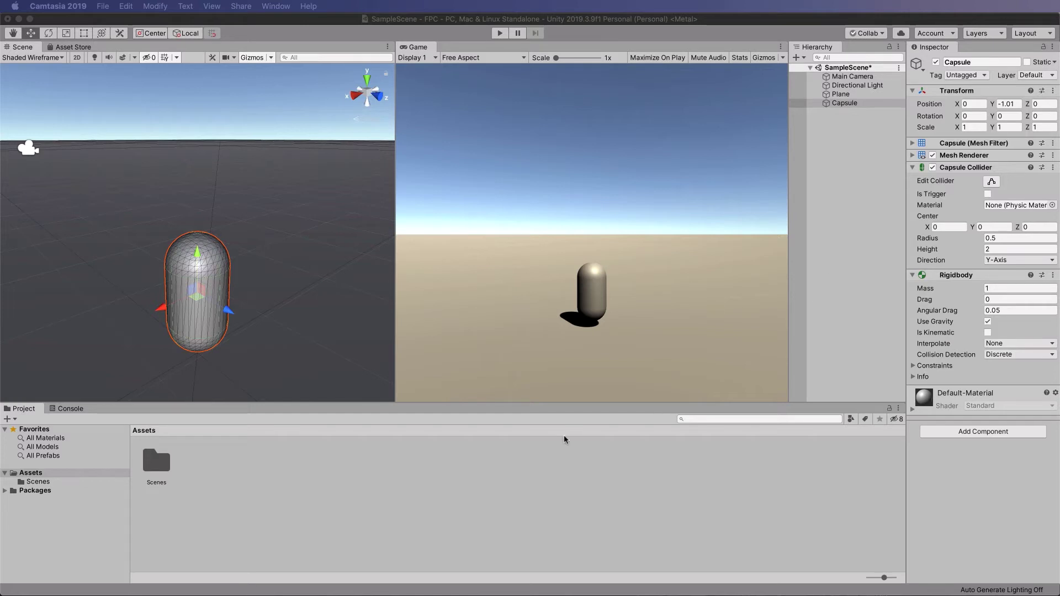
# Create a C# script named FPController in Assets and open it in Visual Studio
pyautogui.rightClick(213, 459)
pyautogui.moveTo(236, 461)
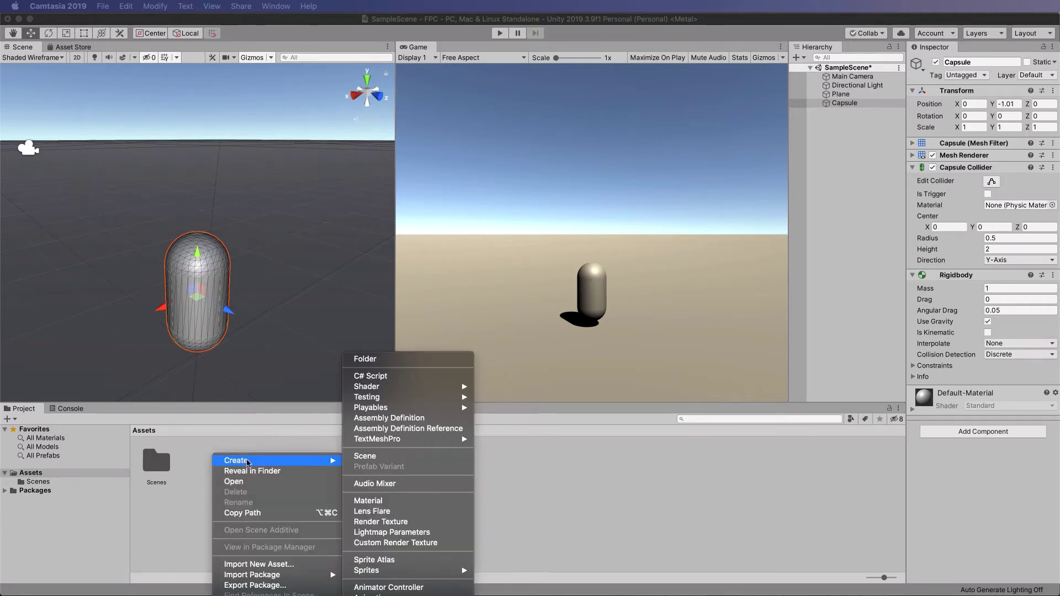
pyautogui.click(388, 377)
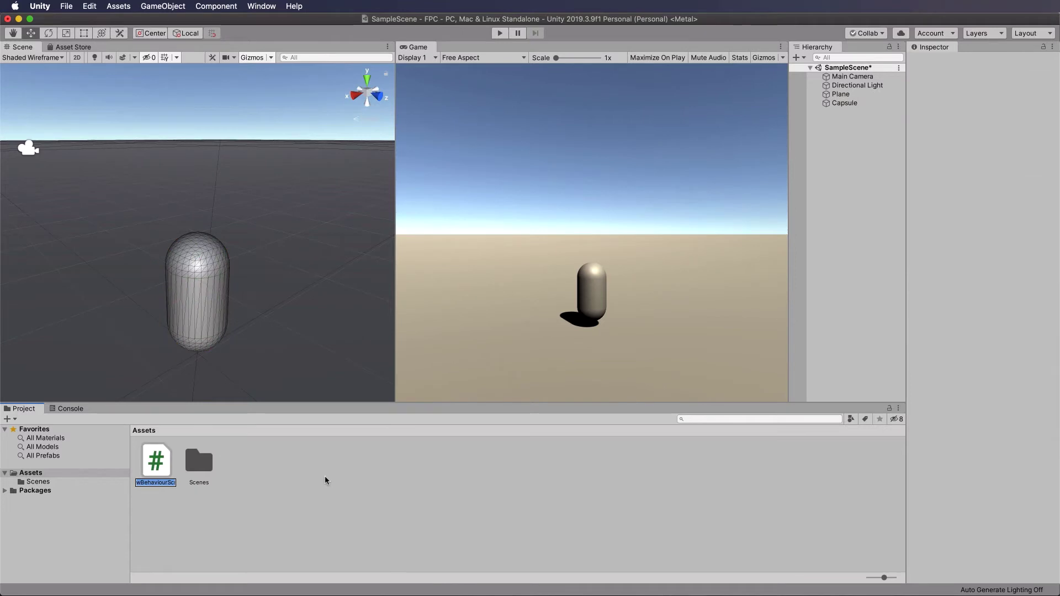
pyautogui.write('FPController')
pyautogui.press('Return')
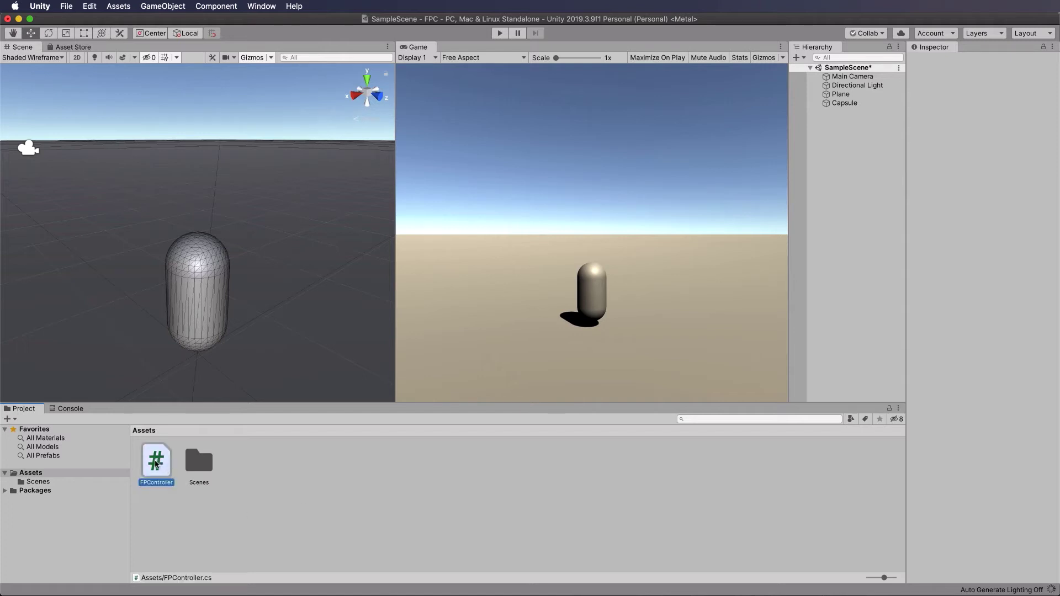
pyautogui.doubleClick(157, 467)
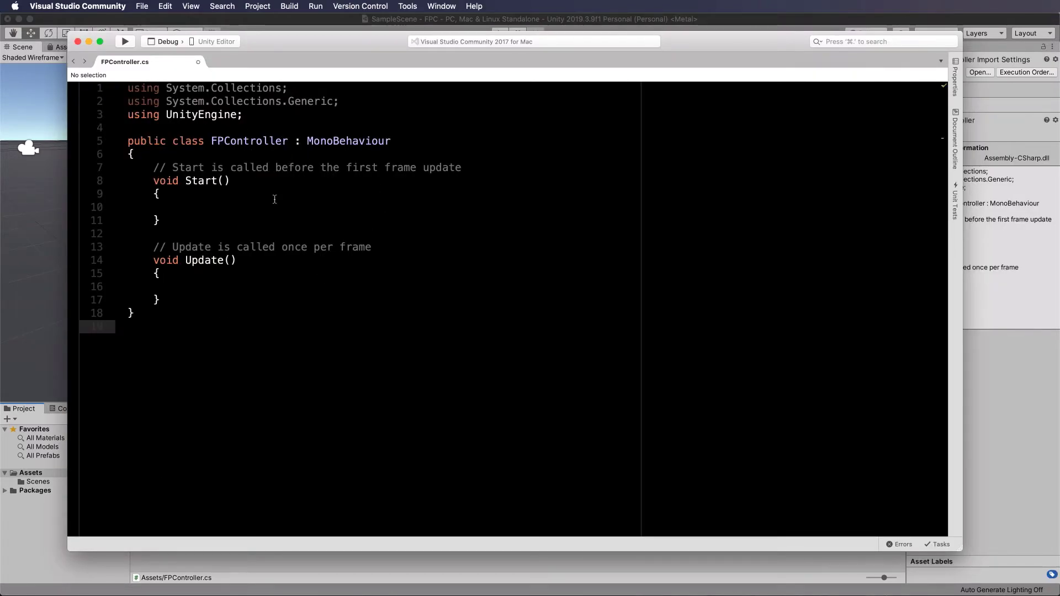
# Write an empty void FixedUpdate() { } method beneath Update(), then return to Unity
pyautogui.click(181, 298)
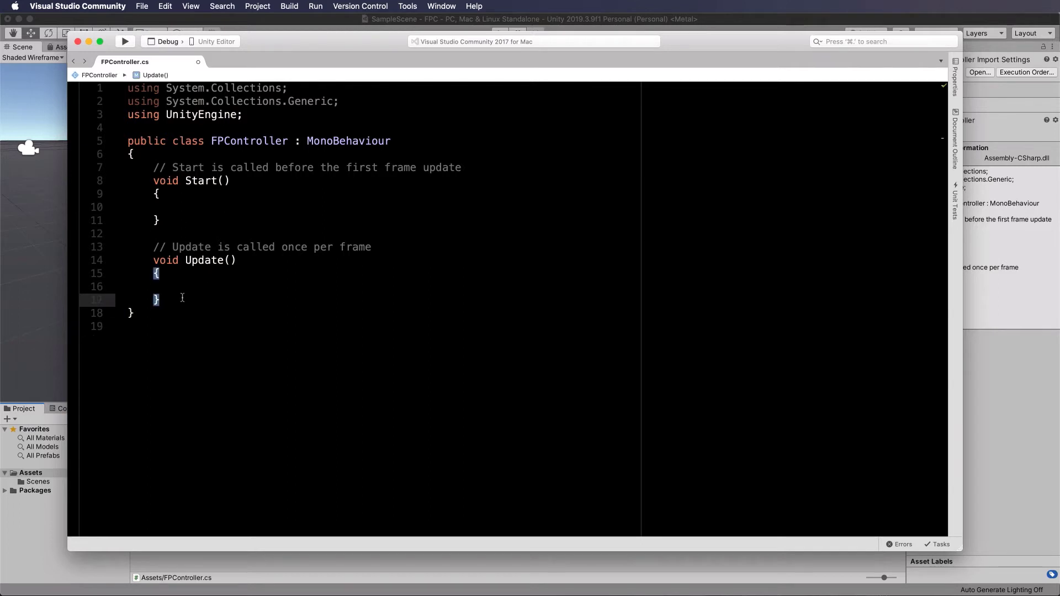
pyautogui.press('Return')
pyautogui.press('Return')
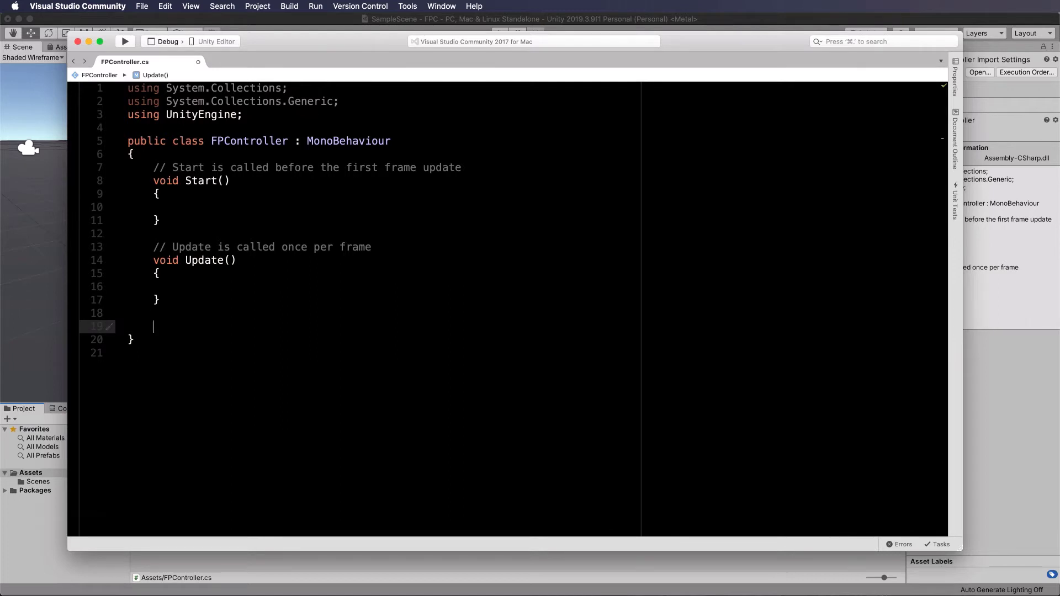
pyautogui.write('void Fixe')
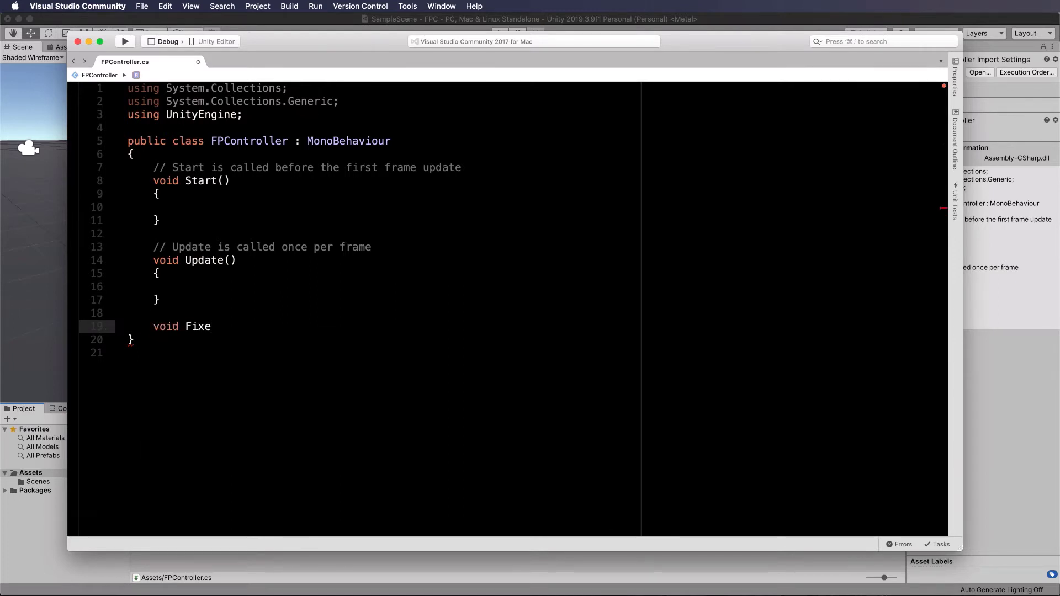
pyautogui.write('dUpdate()')
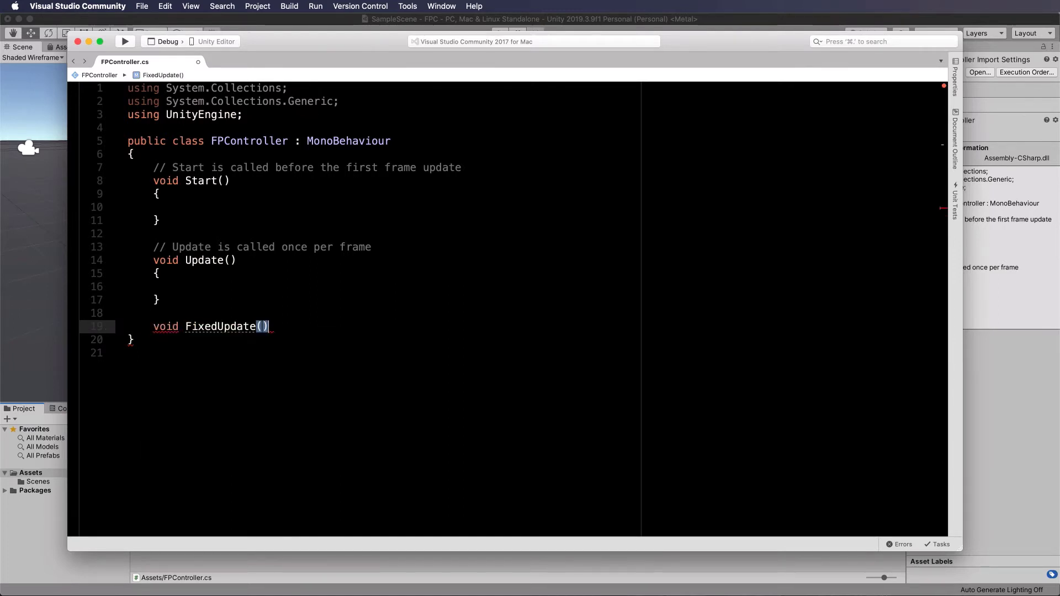
pyautogui.press('Return')
pyautogui.write('{')
pyautogui.press('Return')
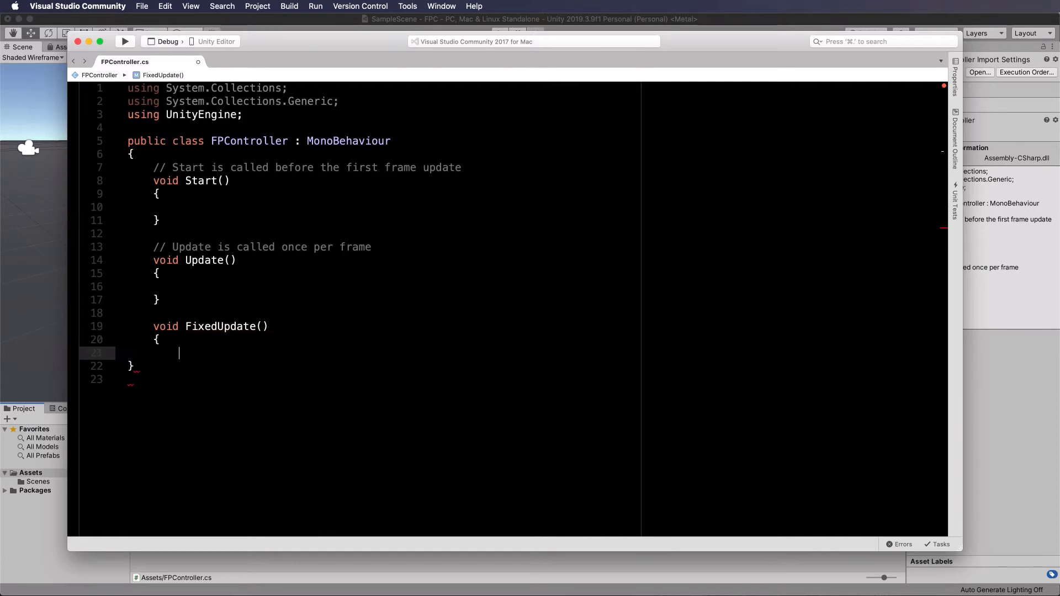
pyautogui.write('}')
pyautogui.press('Return')
pyautogui.moveTo(186, 260); pyautogui.dragTo(236, 261)
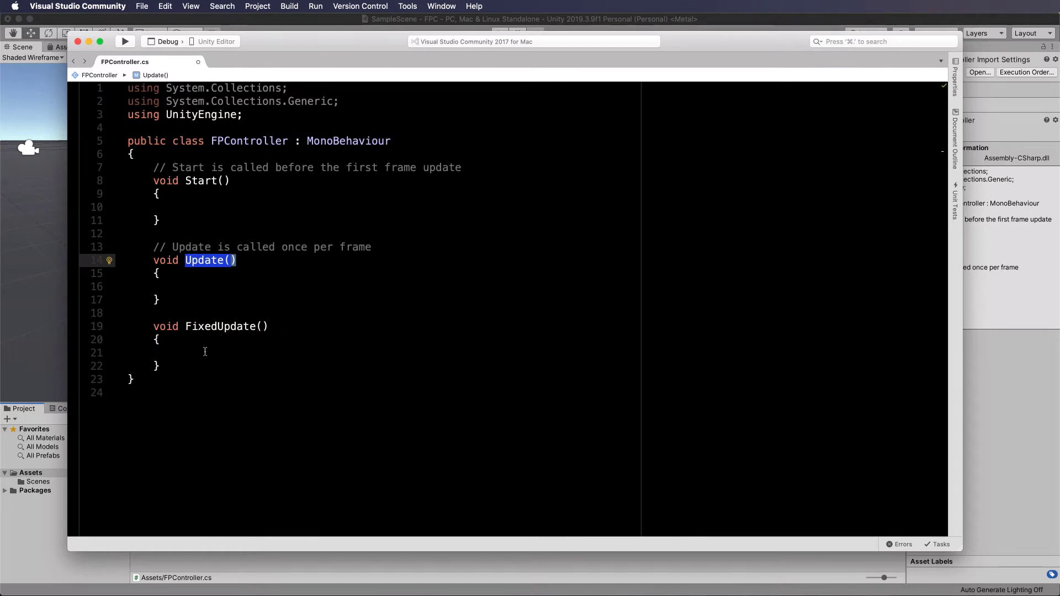
pyautogui.click(183, 357)
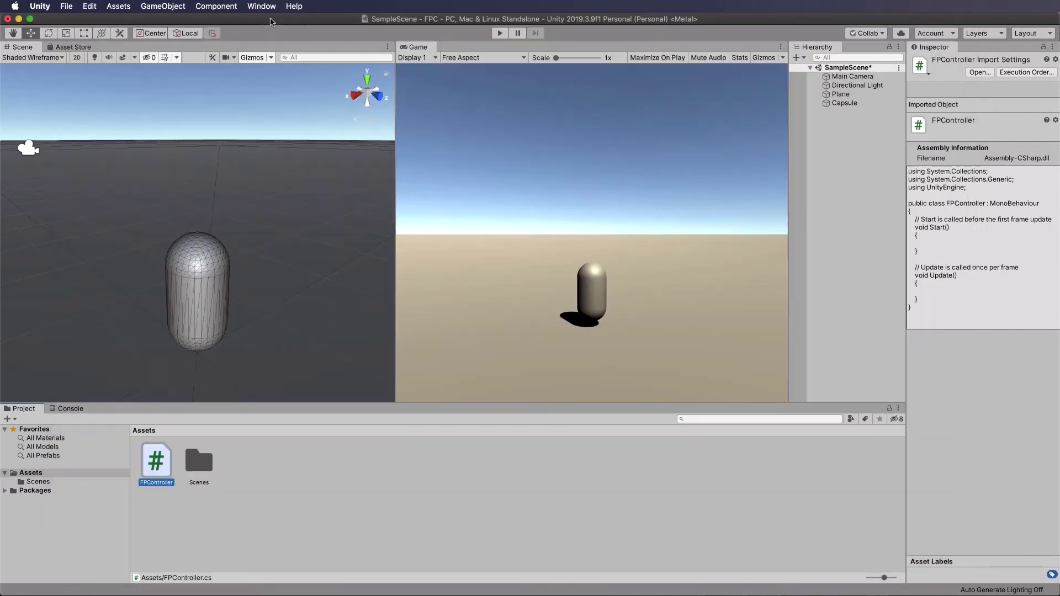
pyautogui.click(272, 21)
# Select and frame the Capsule in the Scene view, then reopen FPController.cs
pyautogui.click(850, 104)
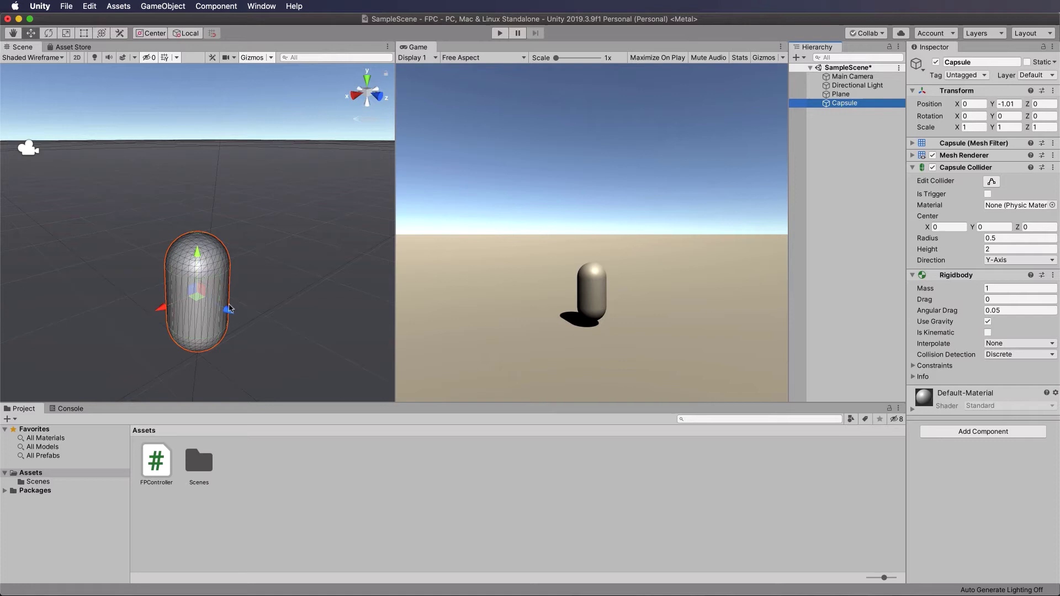
pyautogui.doubleClick(852, 104)
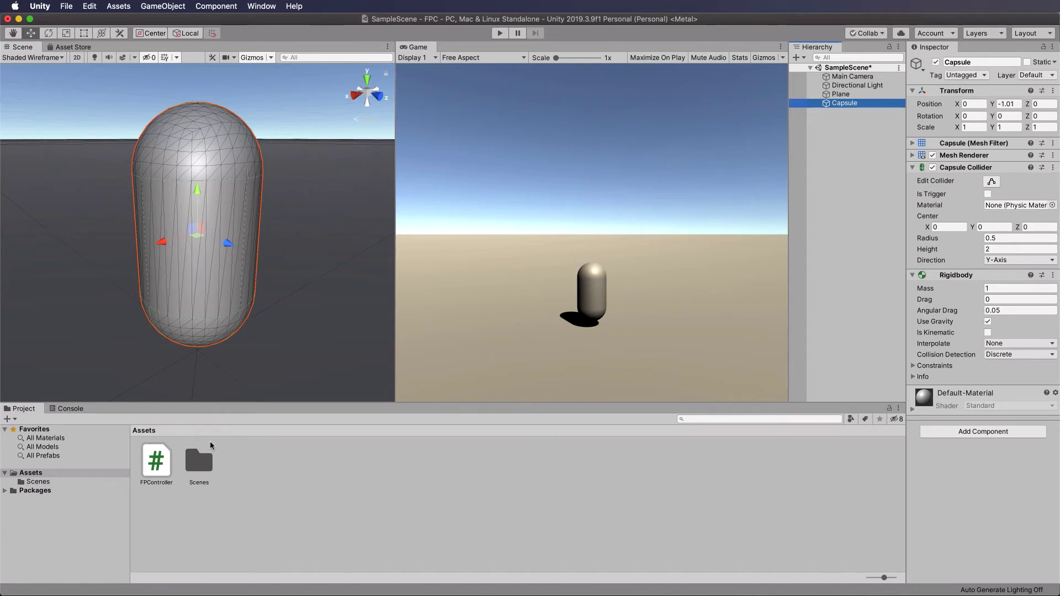
pyautogui.doubleClick(162, 465)
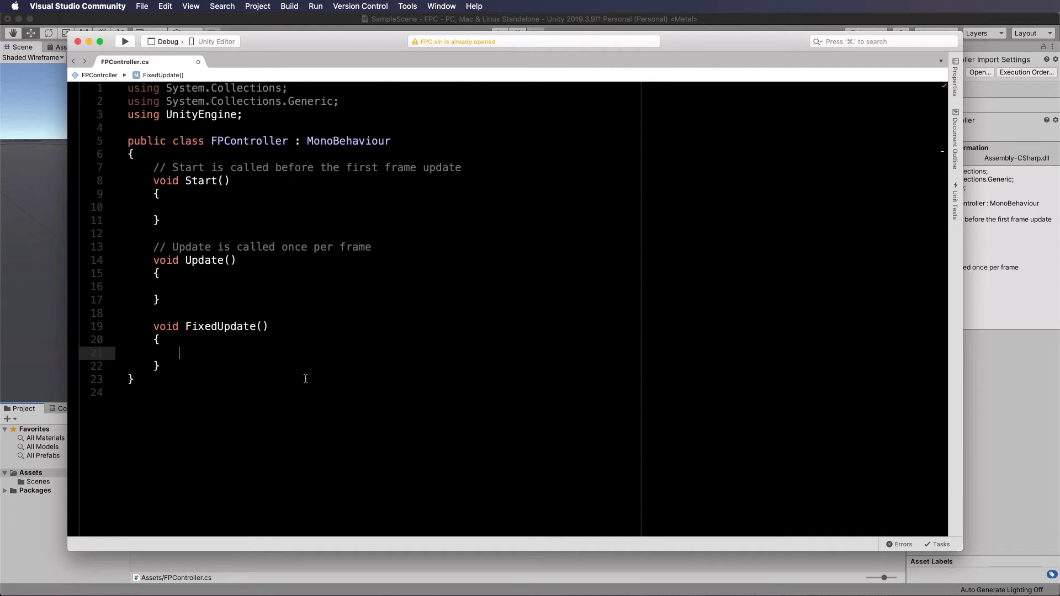
# Add float x = Input.GetAxis("Horizontal"); and float z = Input.GetAxis("Vertical"); to FixedUpdate, then save
pyautogui.write('float x = Input.Get')
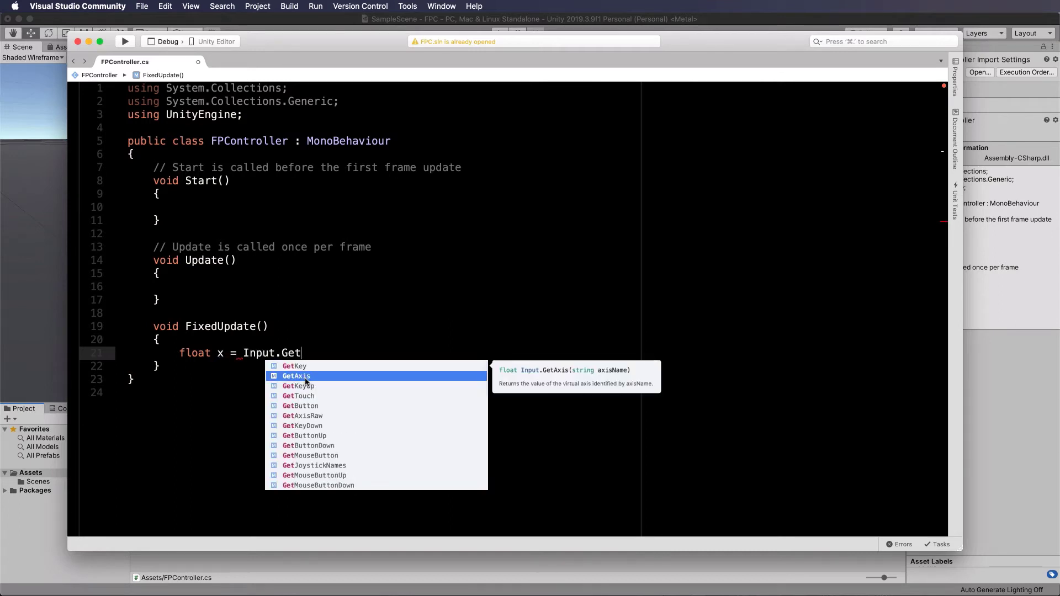
pyautogui.write('Axis("Ho')
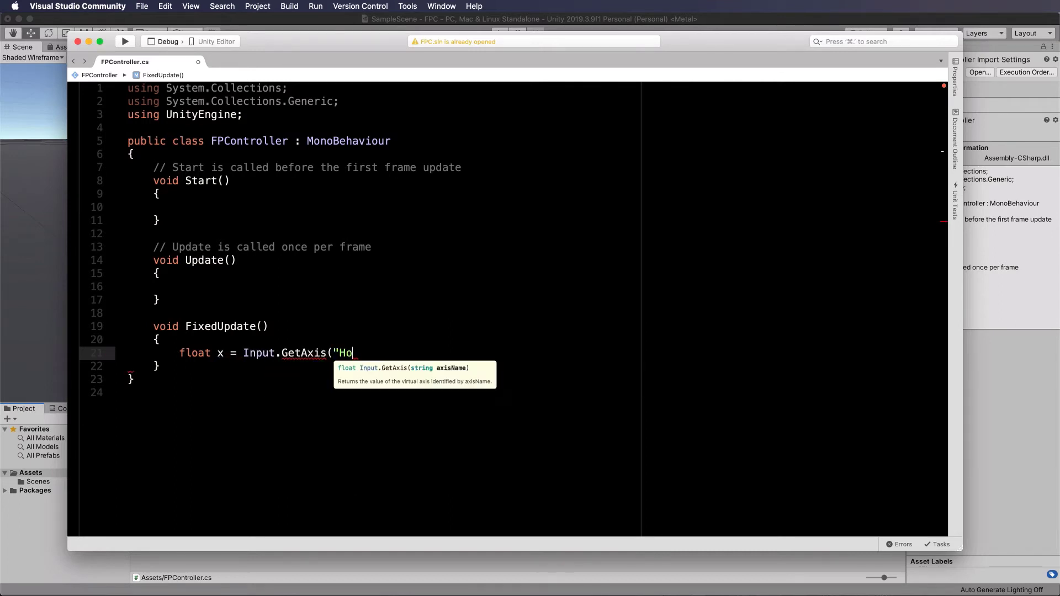
pyautogui.write('riz')
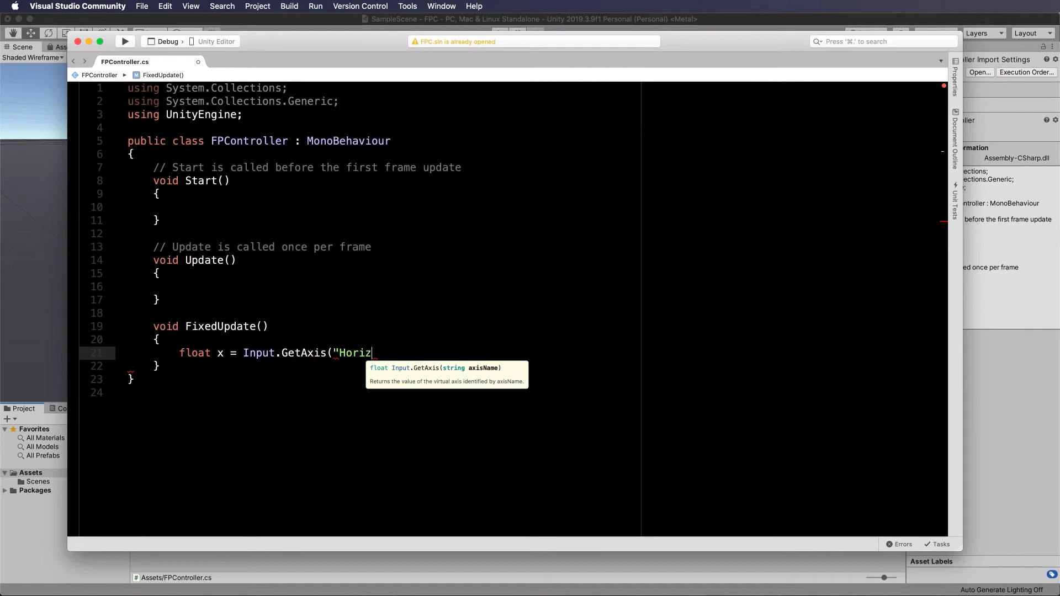
pyautogui.write('ontal"')
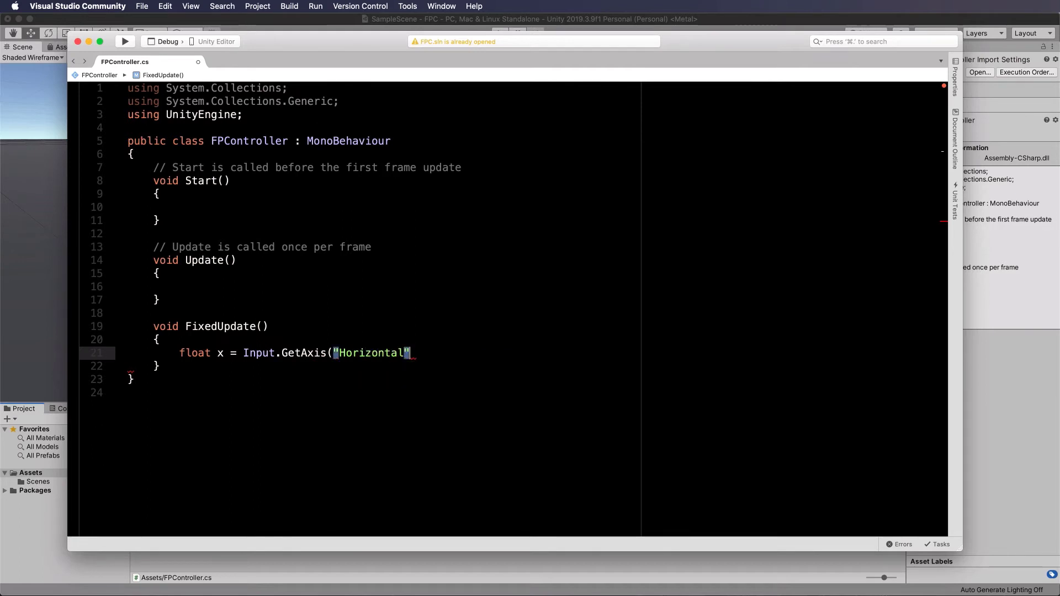
pyautogui.write(');')
pyautogui.press('Return')
pyautogui.write('f')
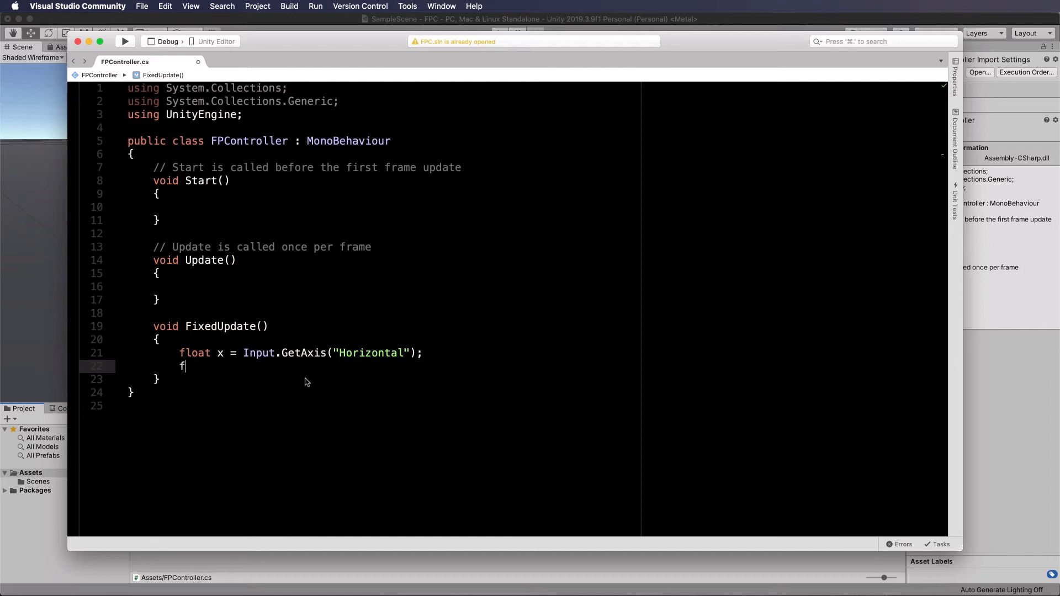
pyautogui.write('loat z = Input.GetA')
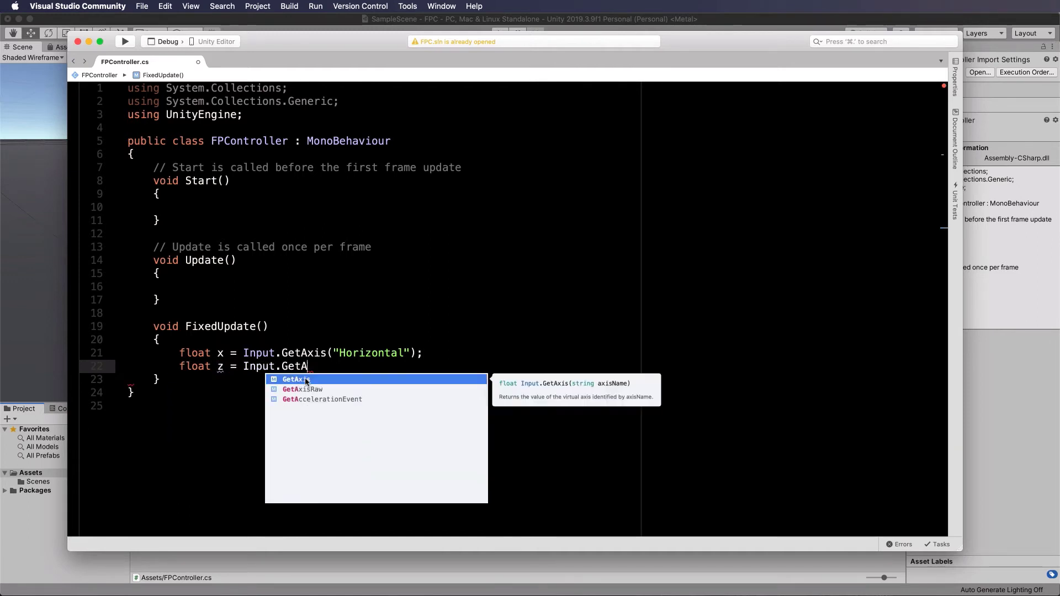
pyautogui.write('xis("Verti')
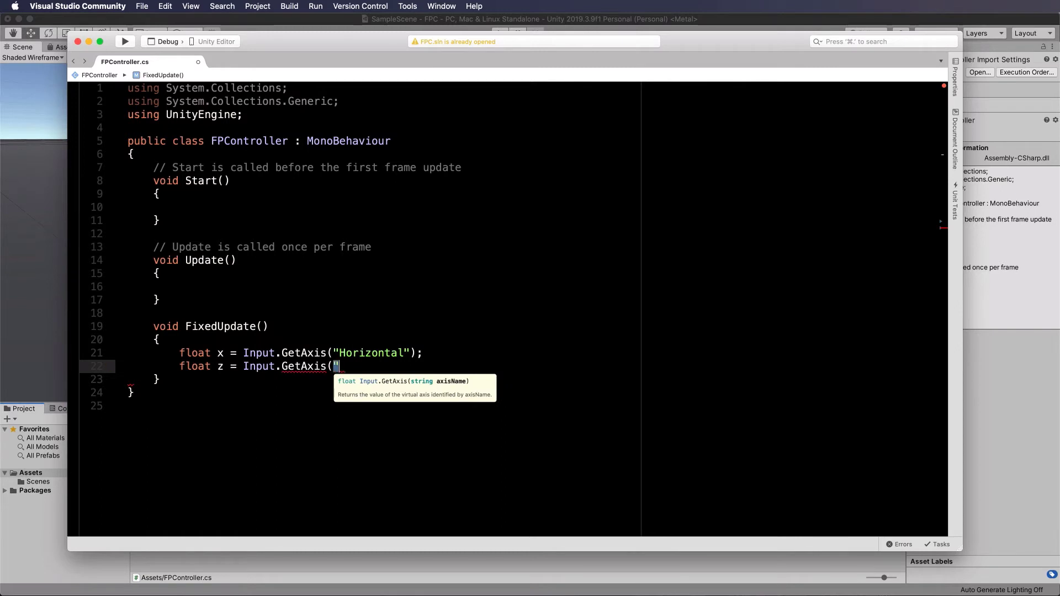
pyautogui.write('cal")')
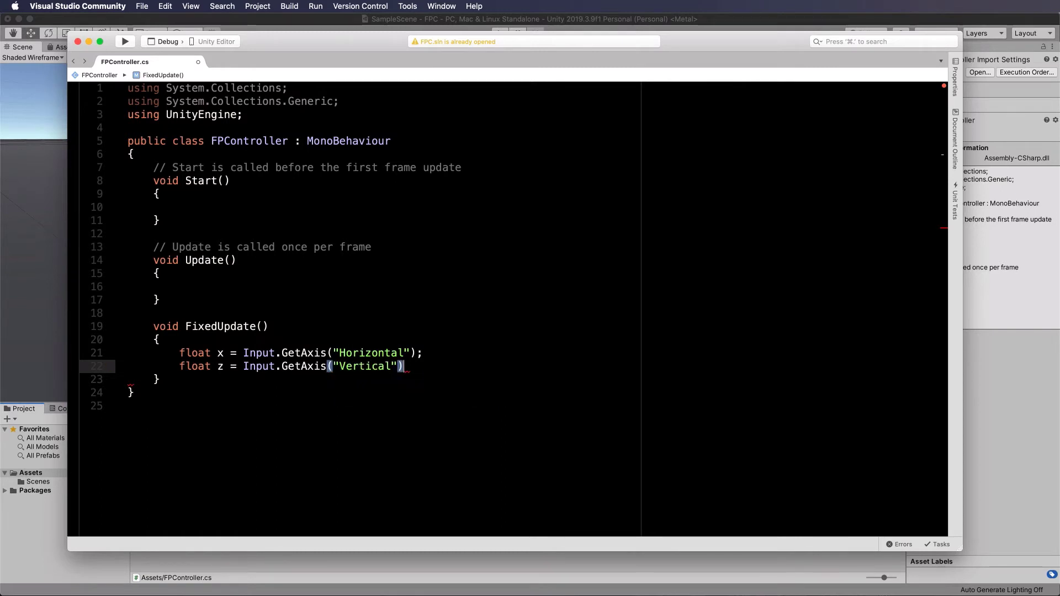
pyautogui.write(';')
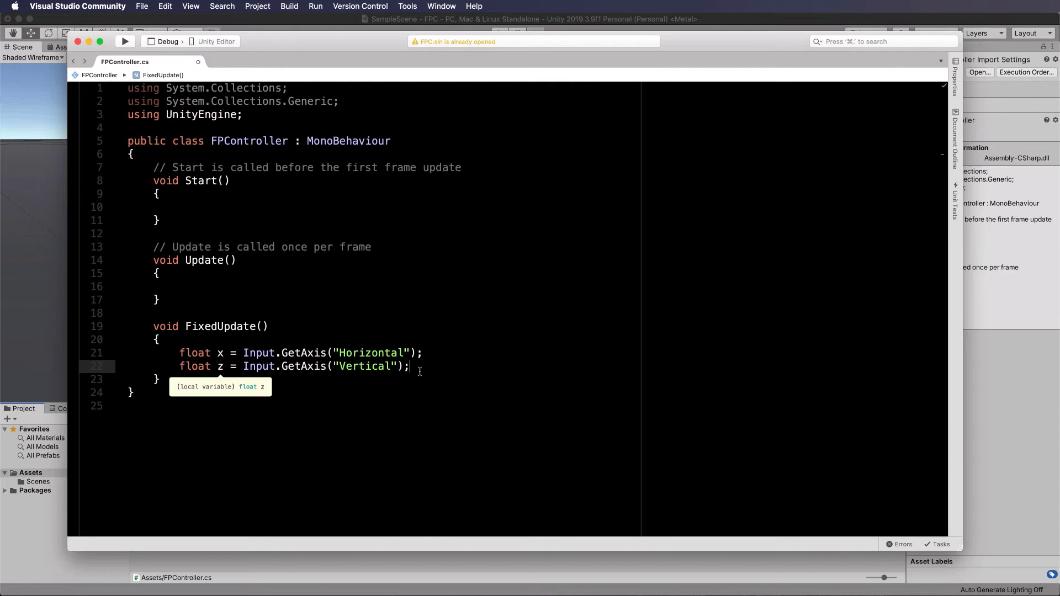
pyautogui.moveTo(244, 353); pyautogui.dragTo(332, 353)
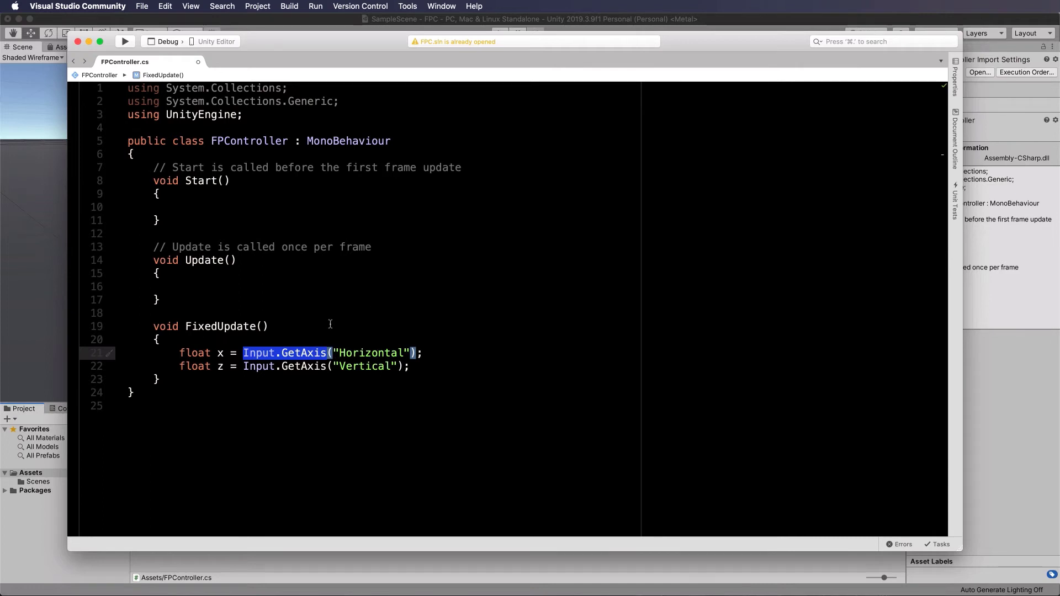
pyautogui.press('super+s')
# Open Edit > Project Settings, enlarge the window, and go to the Input Manager page
pyautogui.click(193, 21)
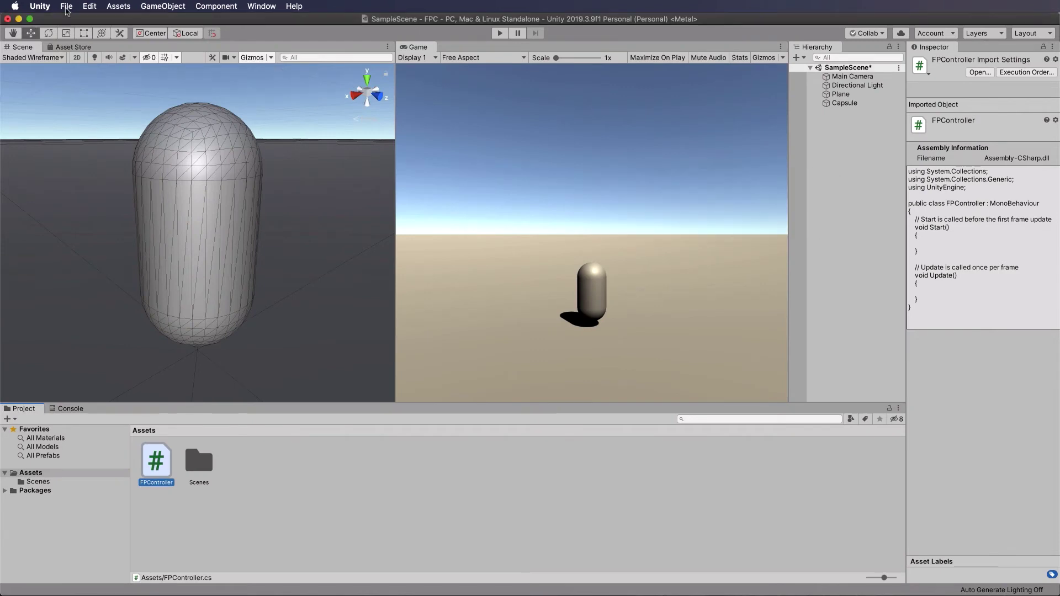
pyautogui.click(67, 7)
pyautogui.moveTo(90, 7)
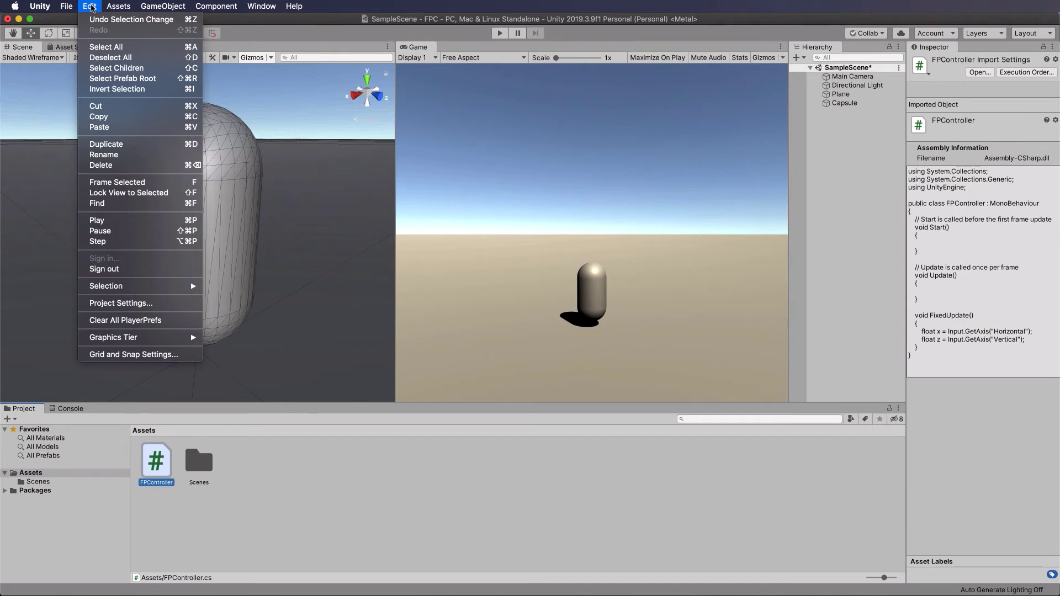
pyautogui.click(140, 303)
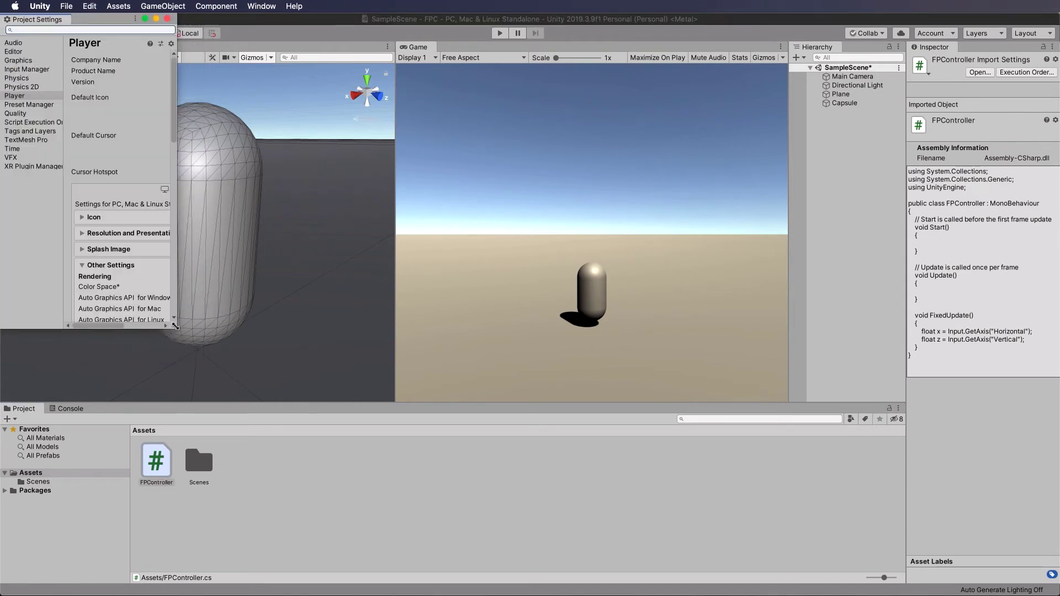
pyautogui.moveTo(175, 327); pyautogui.dragTo(545, 520)
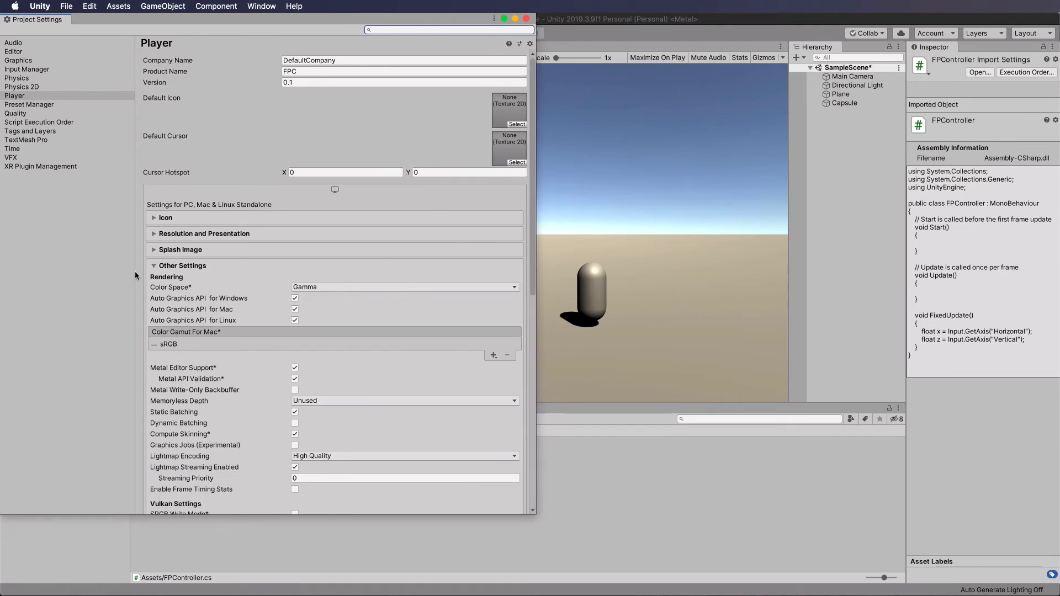
pyautogui.click(36, 68)
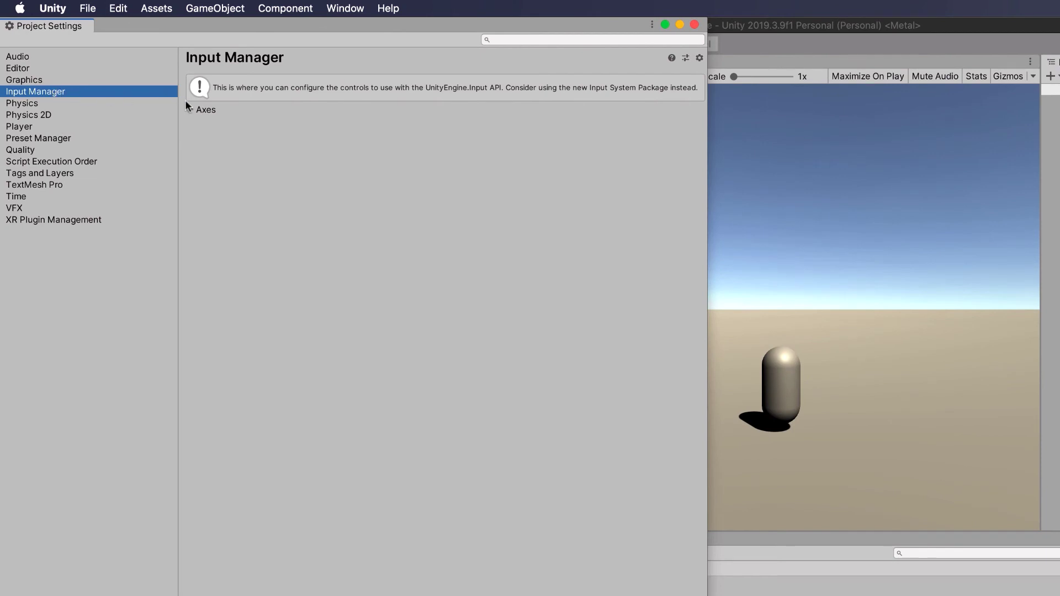
# Expand Axes > Horizontal and review its left/right keys and a/d alternate buttons
pyautogui.click(191, 110)
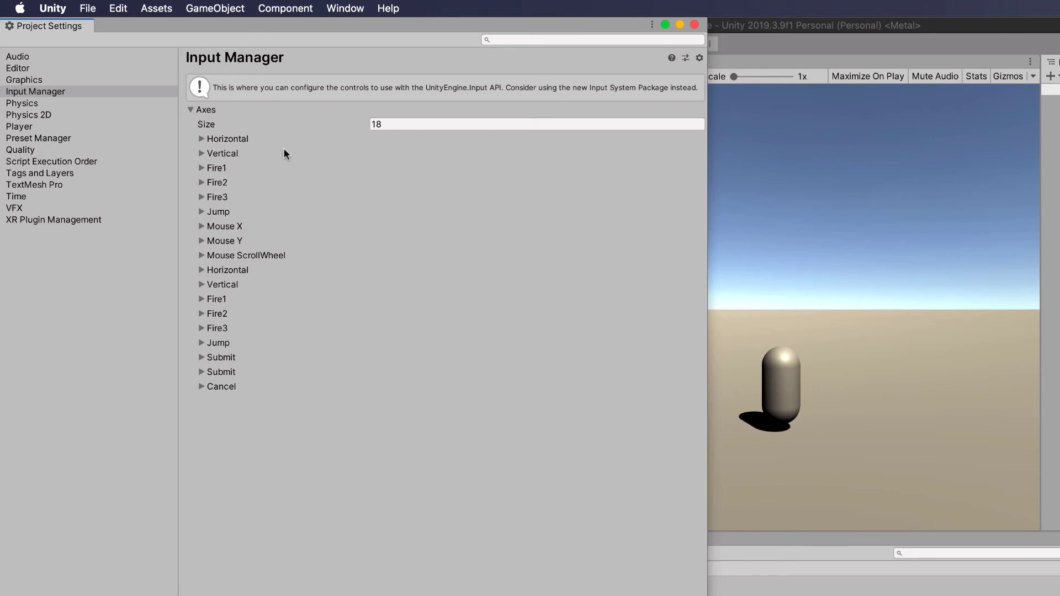
pyautogui.click(202, 139)
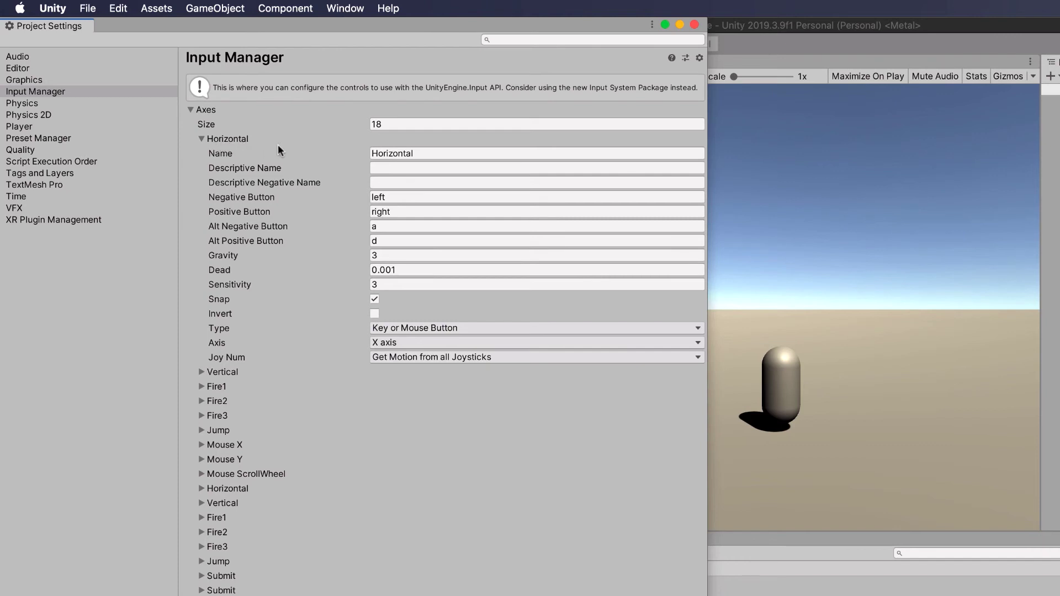
pyautogui.moveTo(419, 154); pyautogui.dragTo(400, 153)
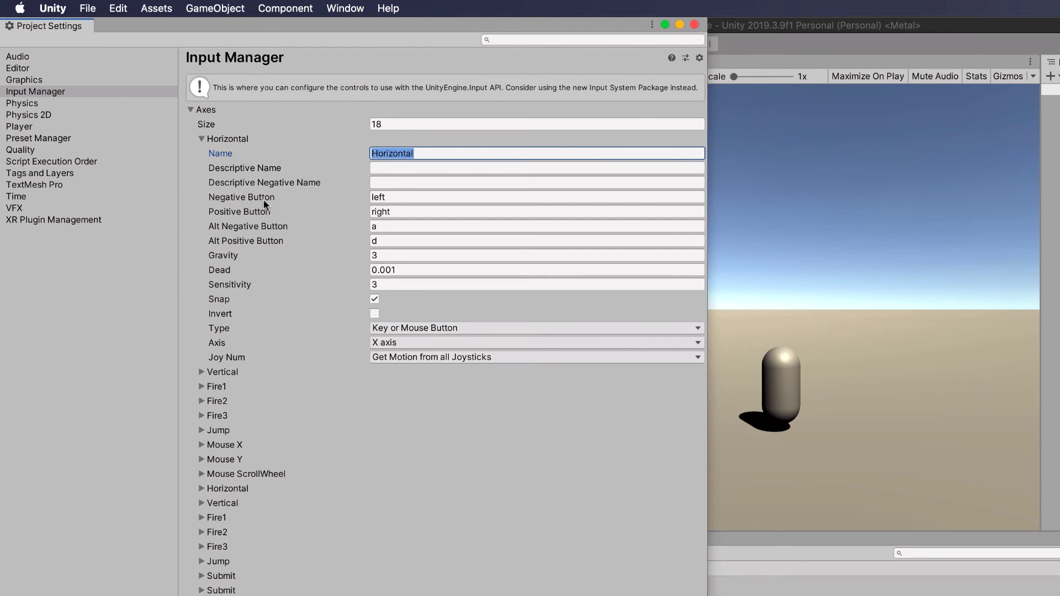
pyautogui.click(400, 197)
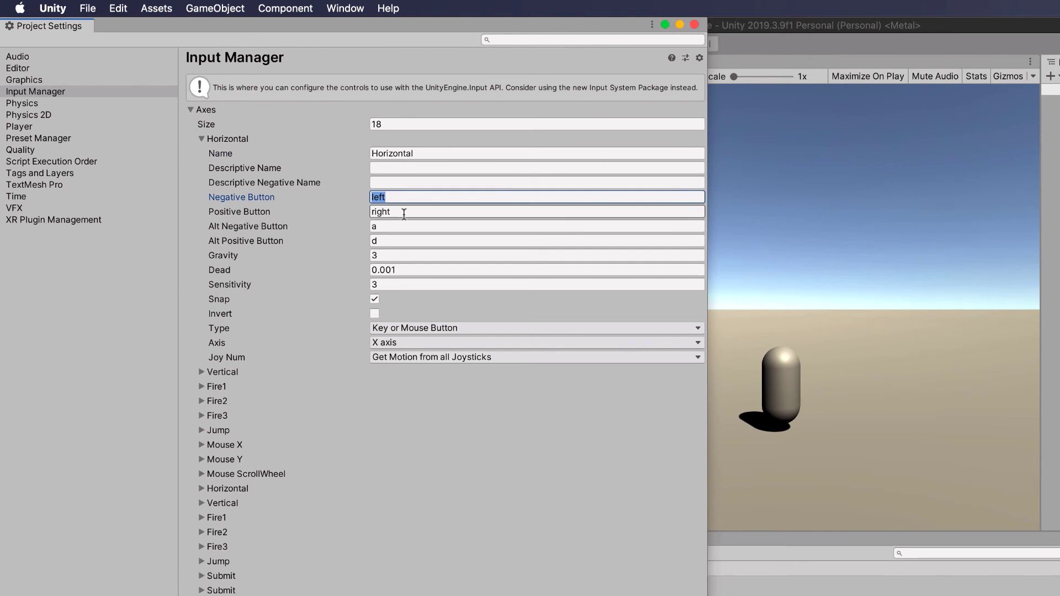
pyautogui.click(377, 213)
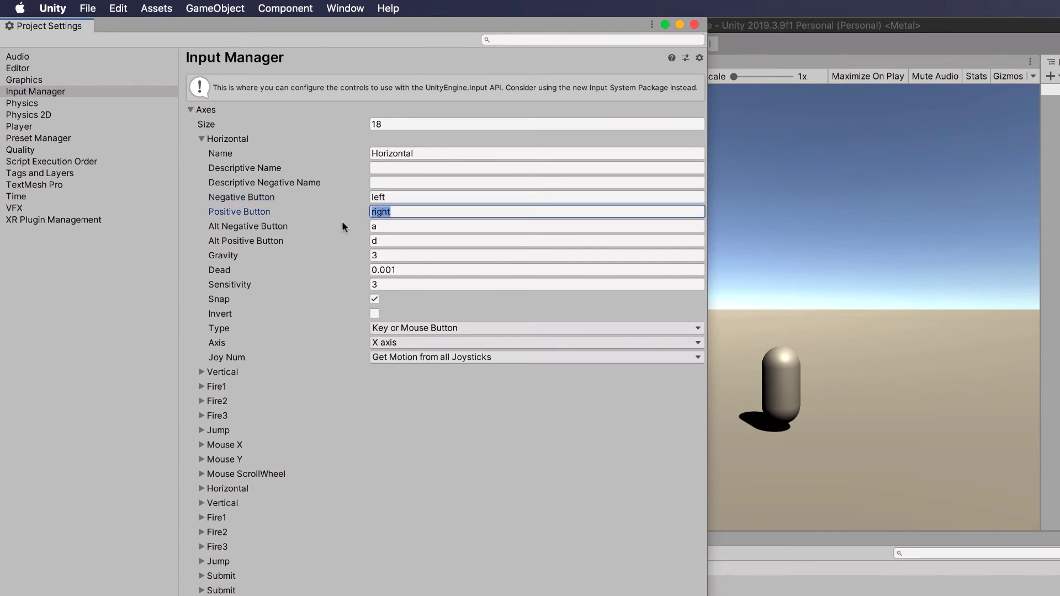
pyautogui.click(382, 227)
pyautogui.click(385, 242)
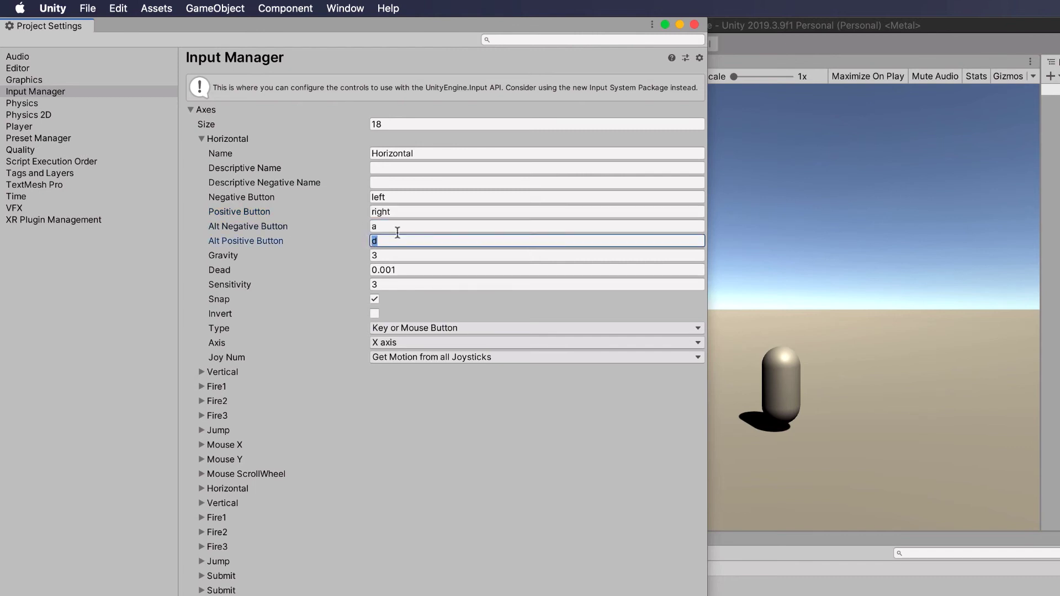
pyautogui.click(395, 227)
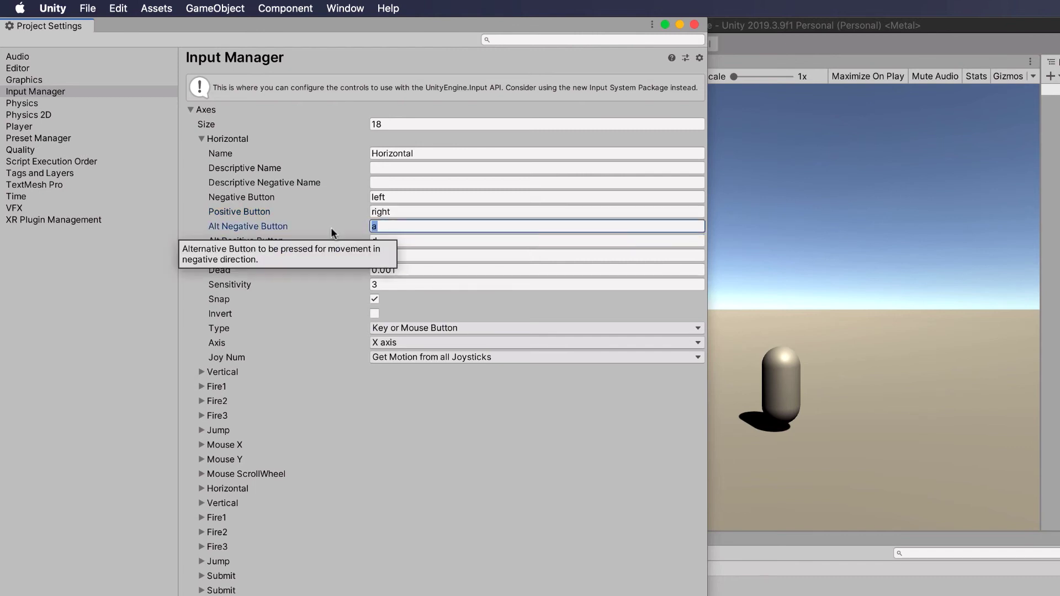
pyautogui.moveTo(314, 312)
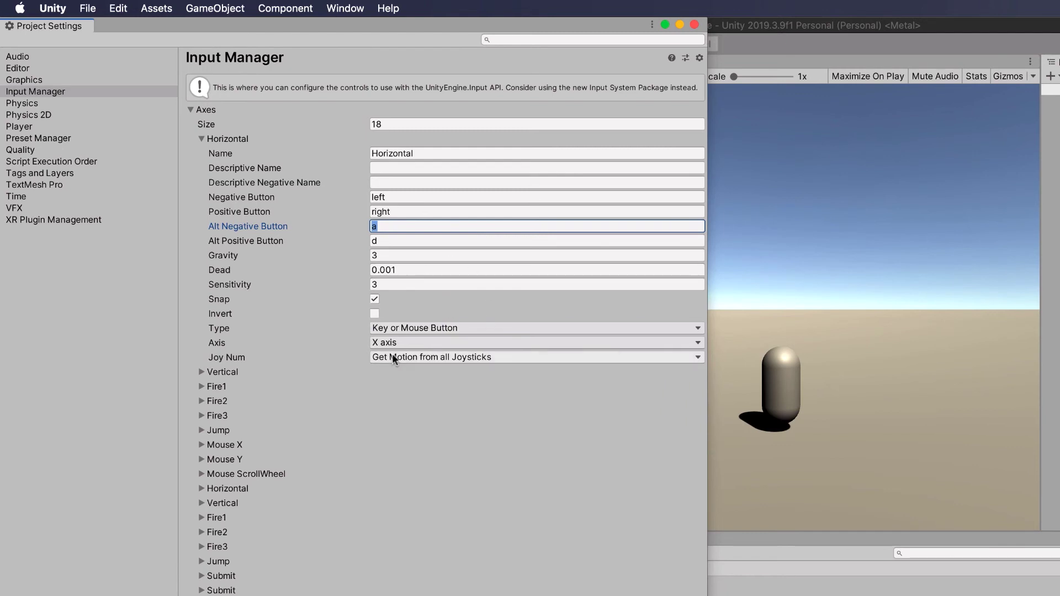
# Collapse Horizontal and review the Vertical and Jump axis bindings, including Jump's key value
pyautogui.click(200, 139)
pyautogui.click(200, 153)
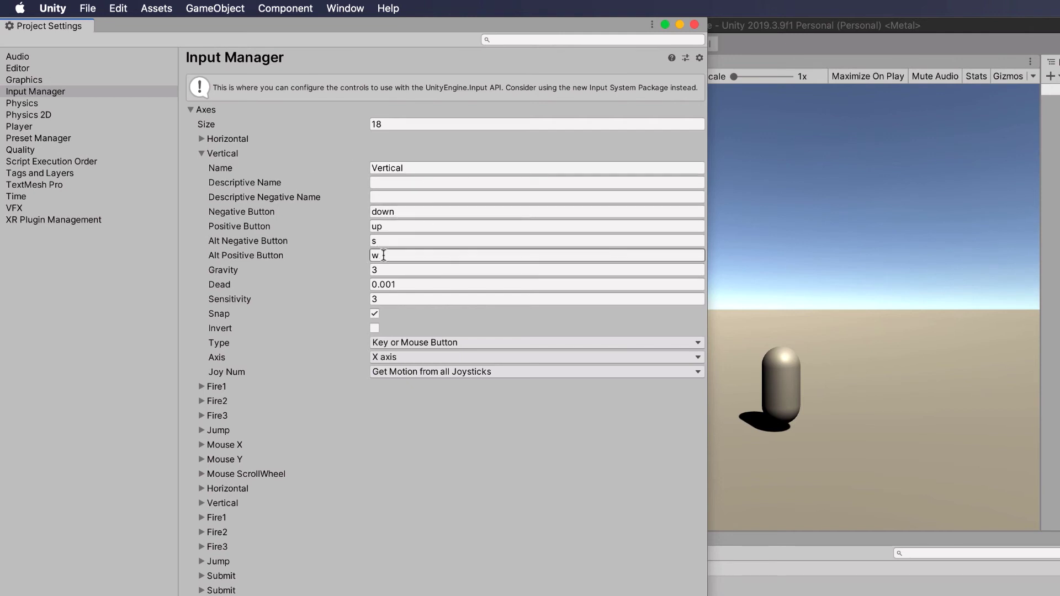
pyautogui.click(202, 430)
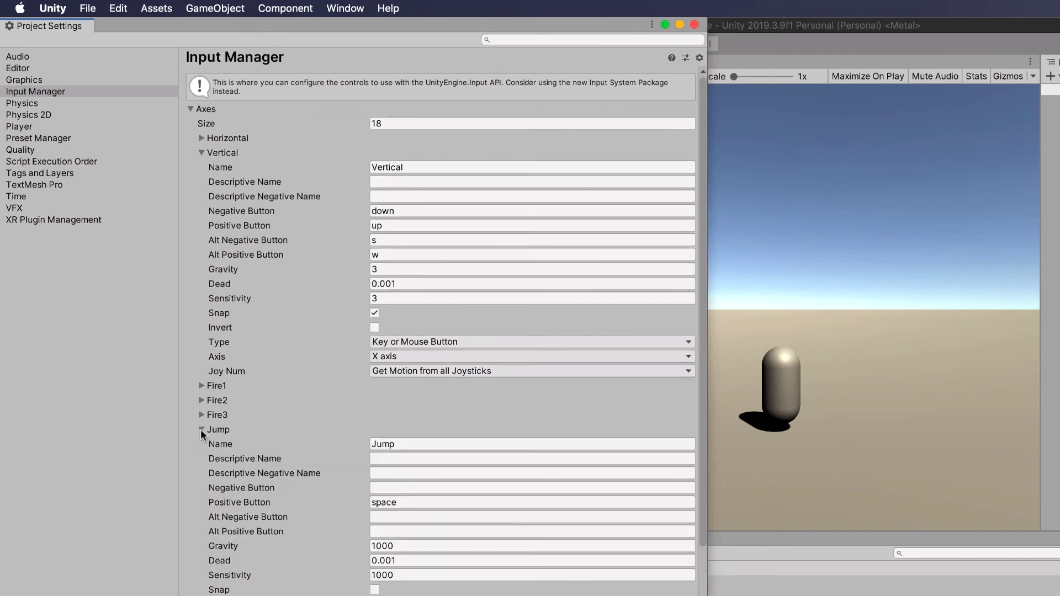
pyautogui.click(415, 501)
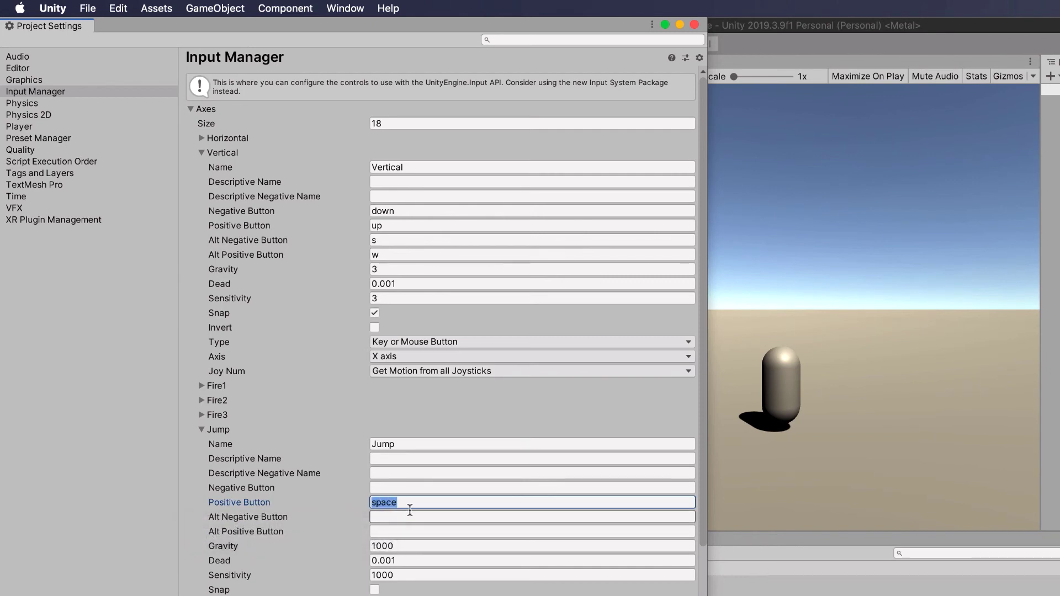
# Check that Fire1 is bound to left ctrl, then collapse Fire1 and the Axes list
pyautogui.click(201, 429)
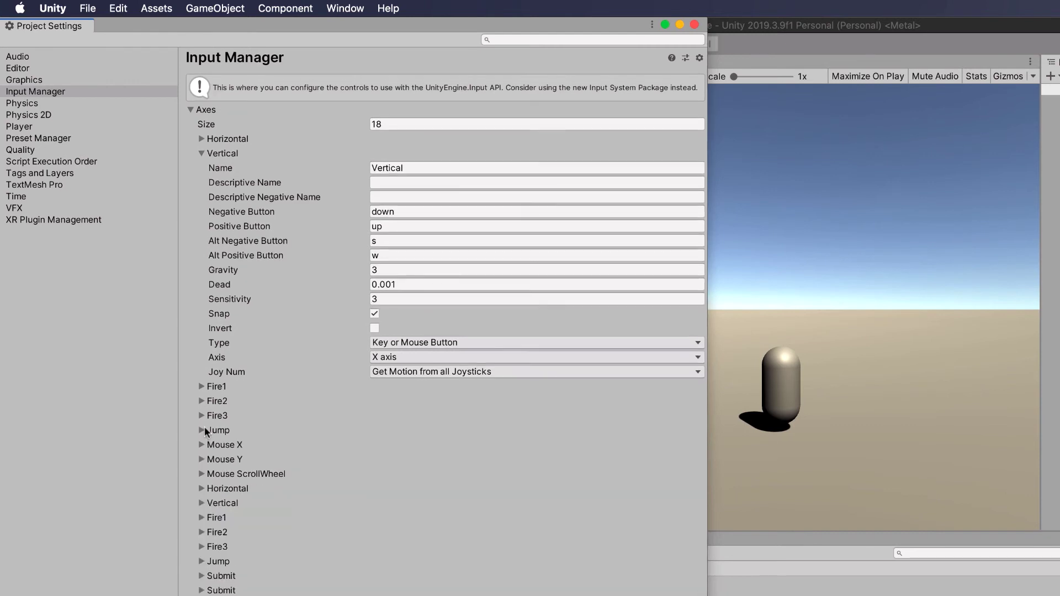
pyautogui.click(203, 387)
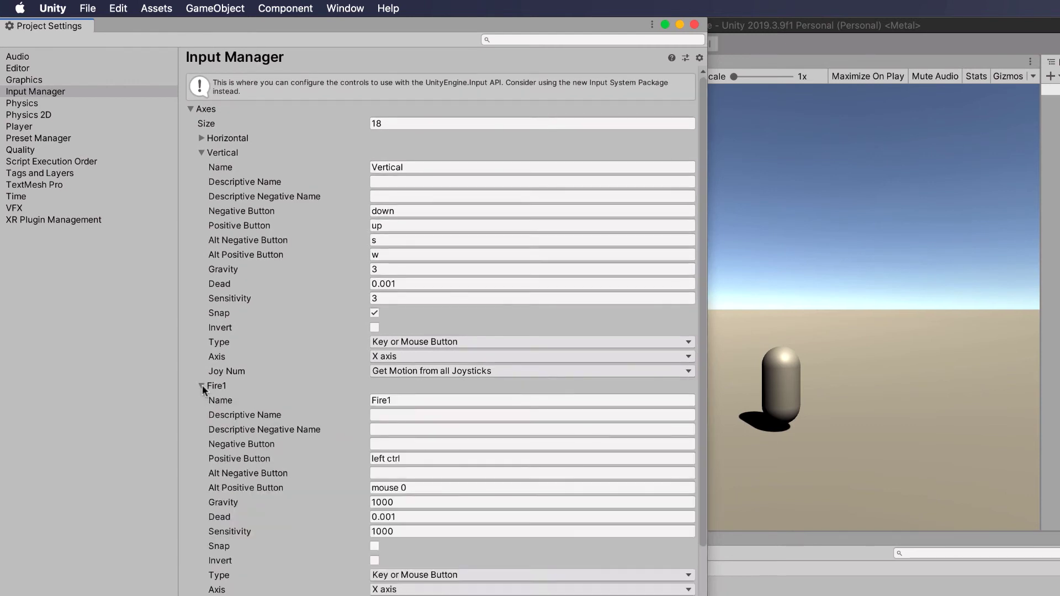
pyautogui.click(410, 459)
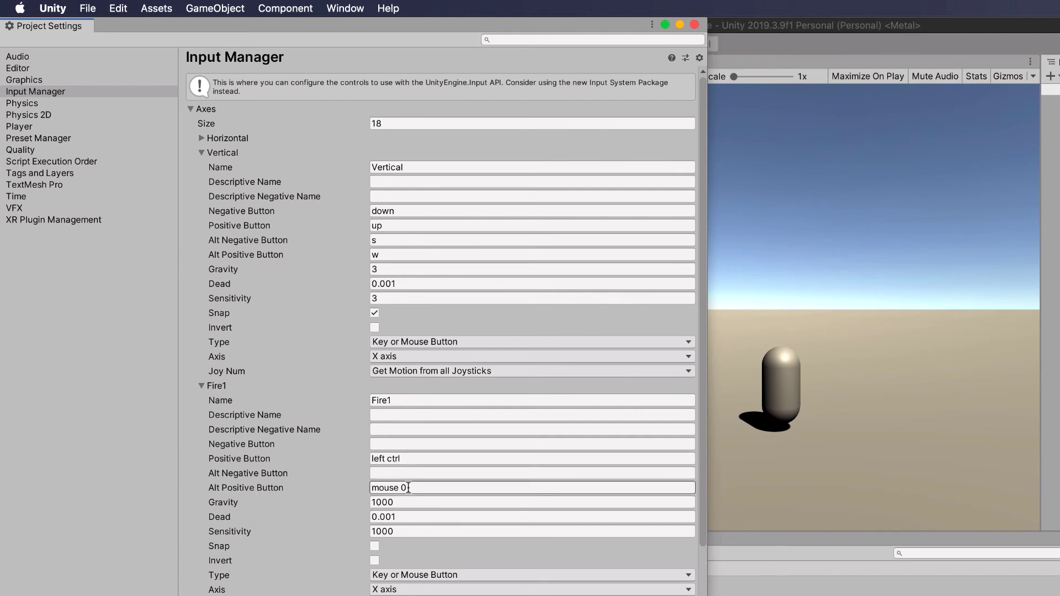
pyautogui.click(202, 386)
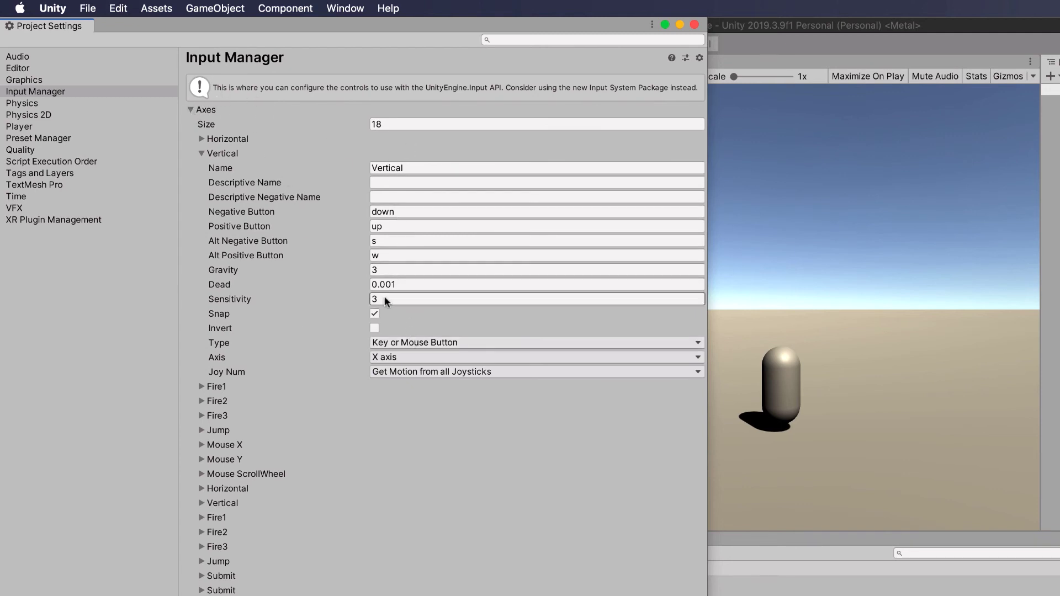
pyautogui.click(191, 111)
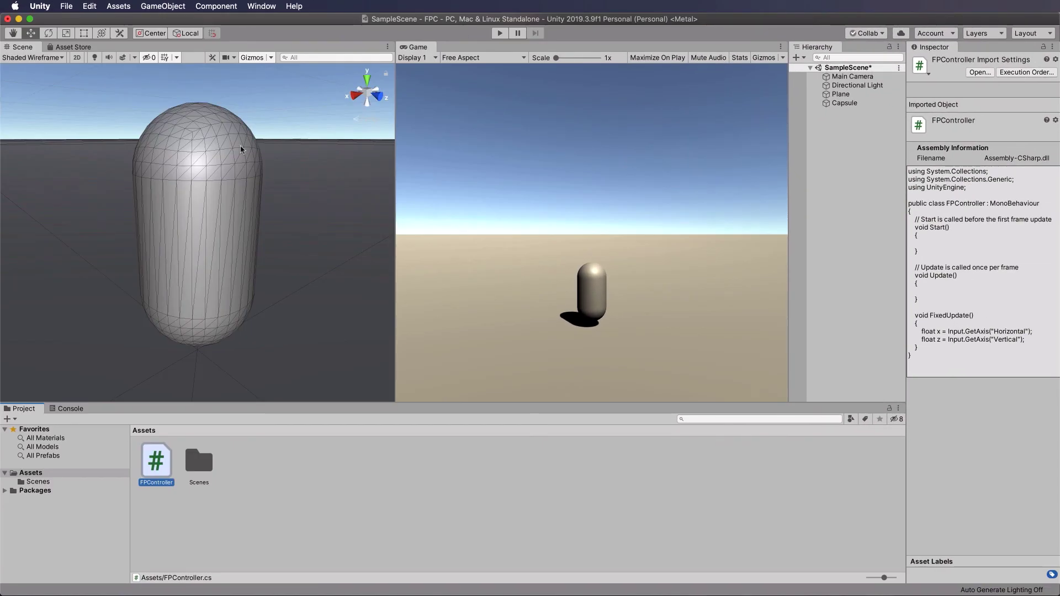
# In FPController's FixedUpdate, add 'transform.position += new Vector3(0, 0, 0);' below the GetAxis lines
pyautogui.doubleClick(160, 464)
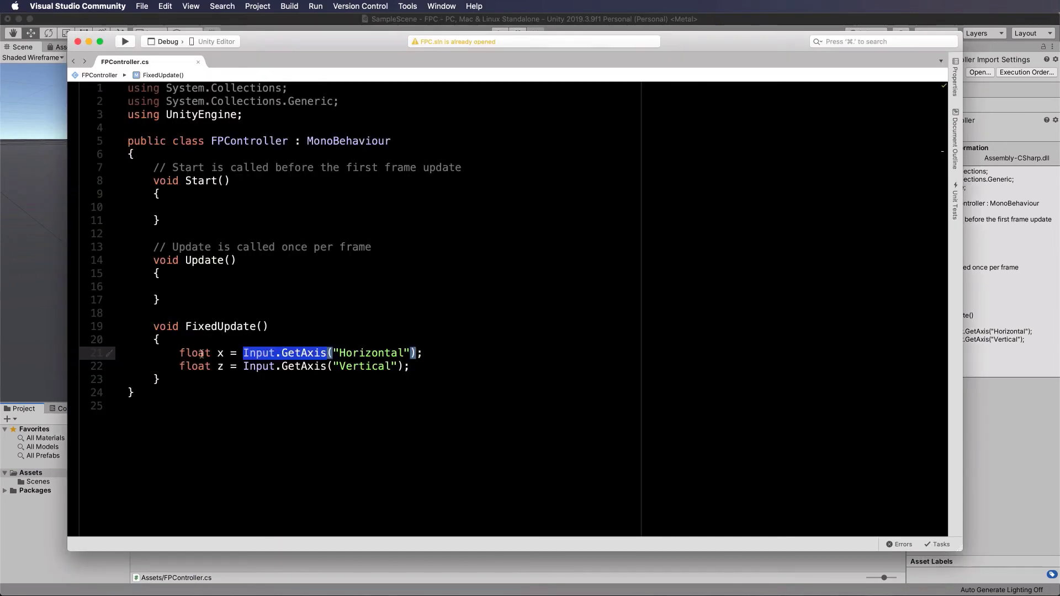
pyautogui.click(426, 369)
pyautogui.press('Return')
pyautogui.press('Return')
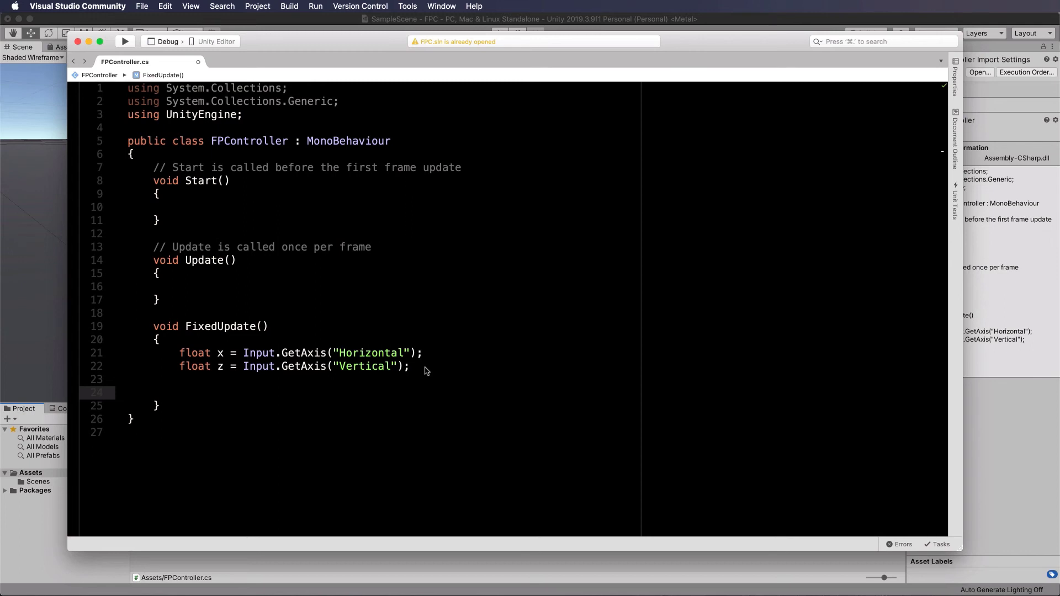
pyautogui.write('tran')
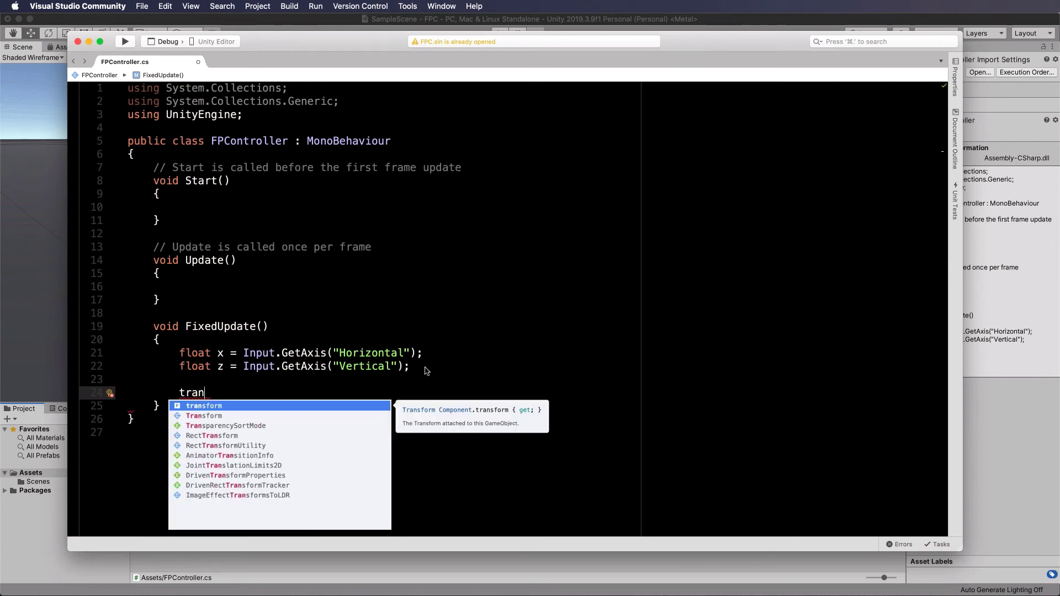
pyautogui.write('sform.p')
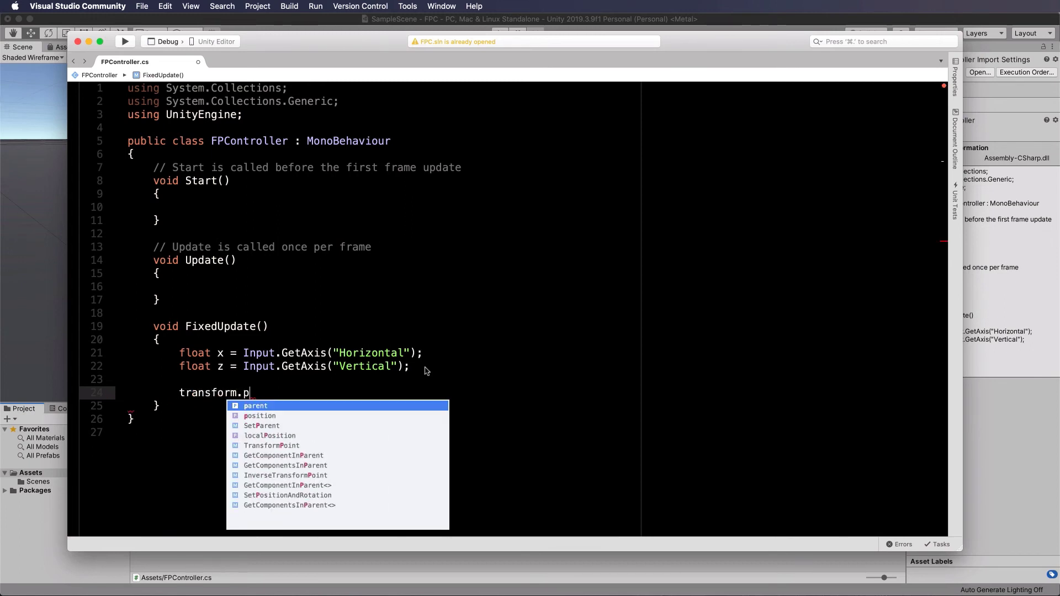
pyautogui.write('osition')
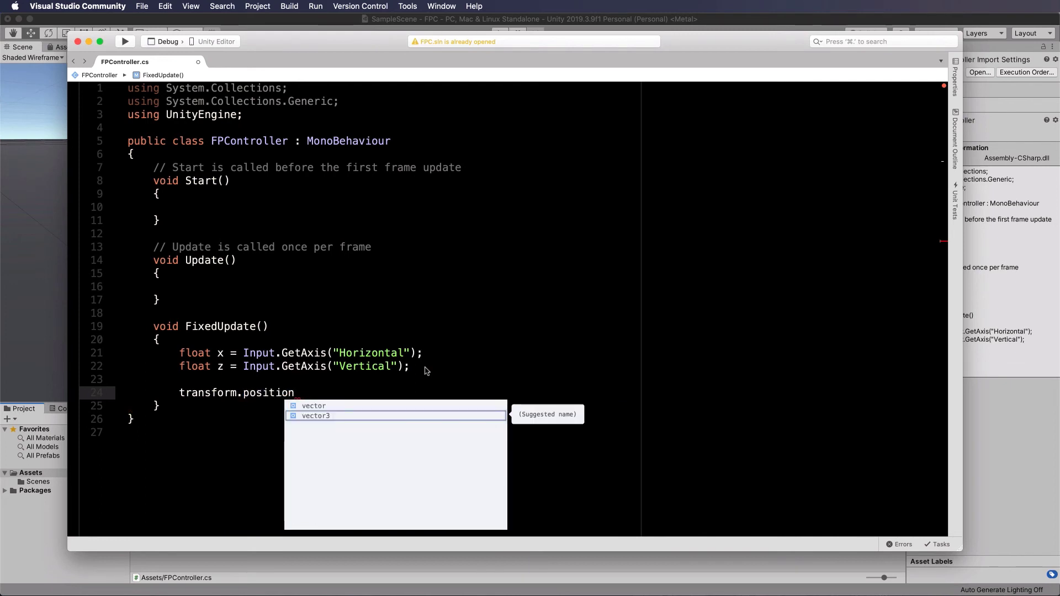
pyautogui.write(' += ')
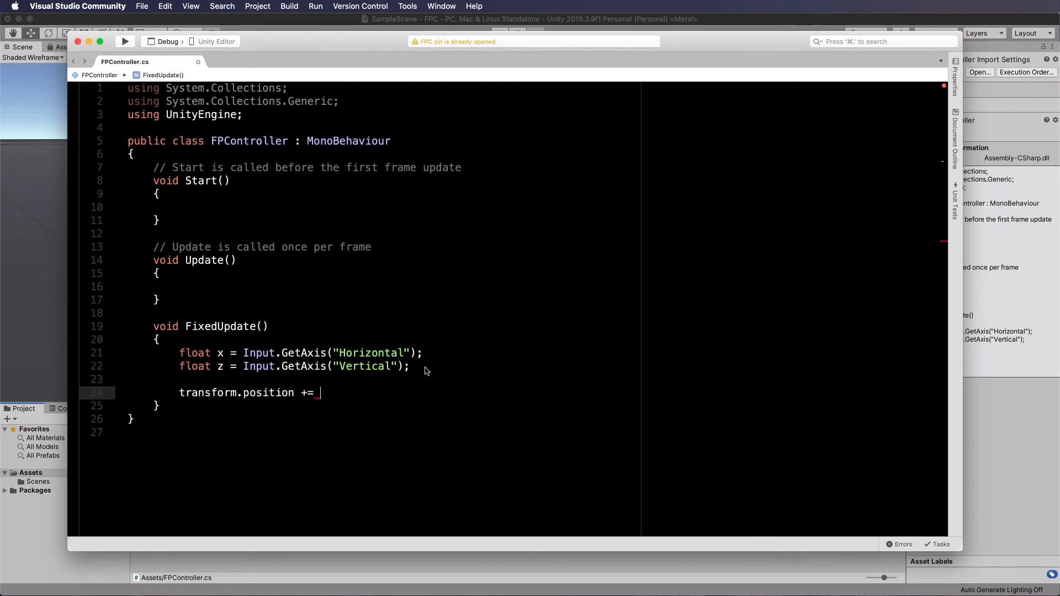
pyautogui.write('new Vecto')
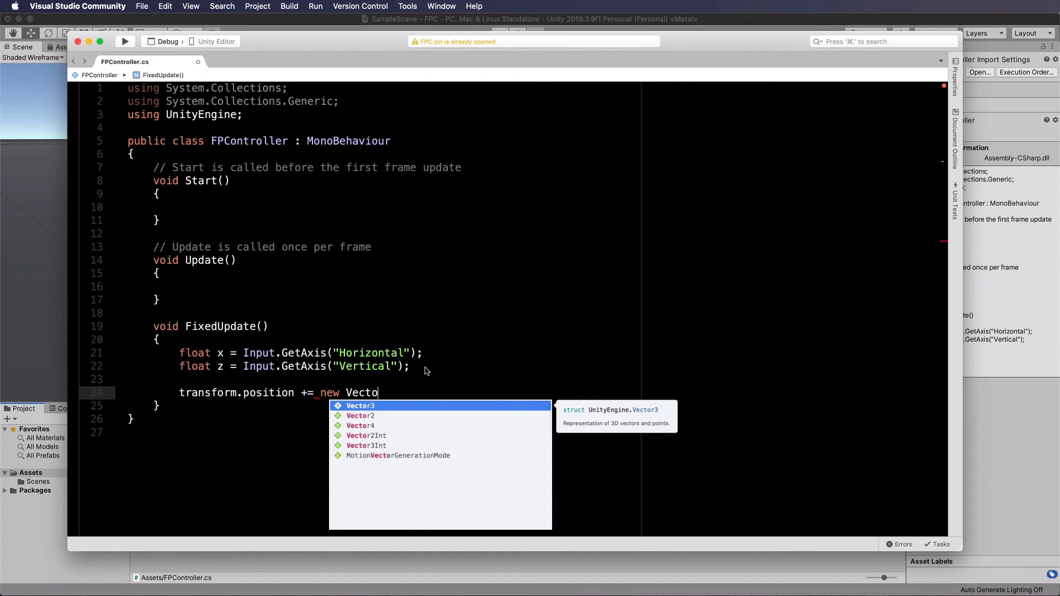
pyautogui.write('r3(')
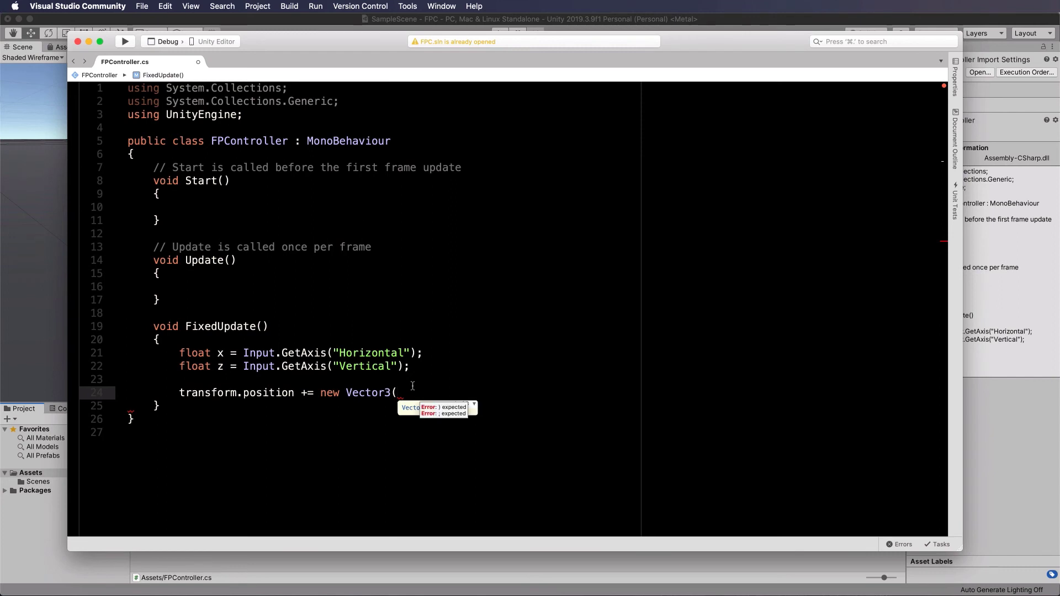
pyautogui.write('0, 0, 0);')
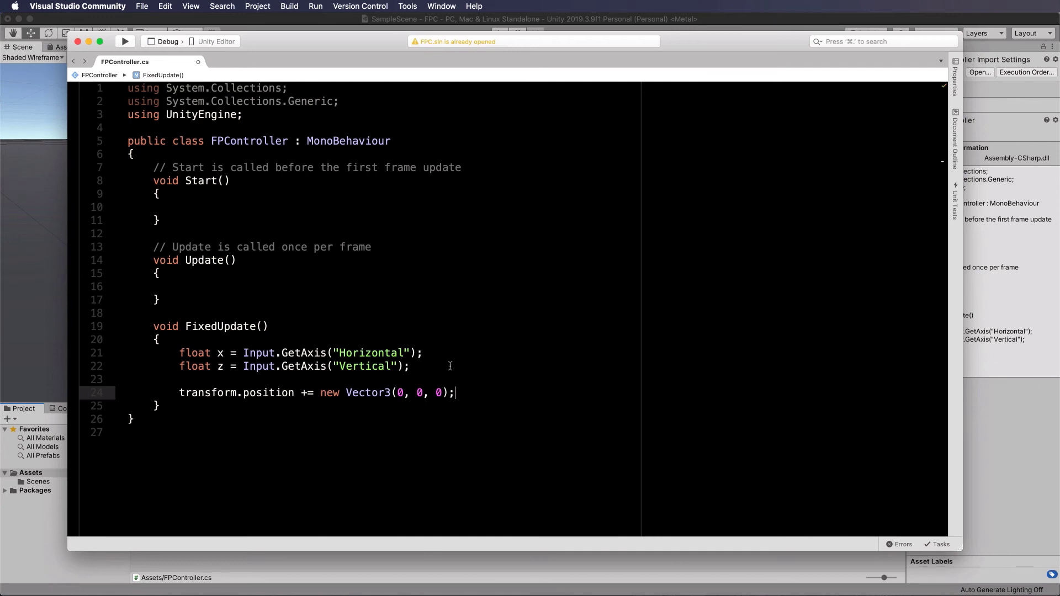
pyautogui.click(303, 21)
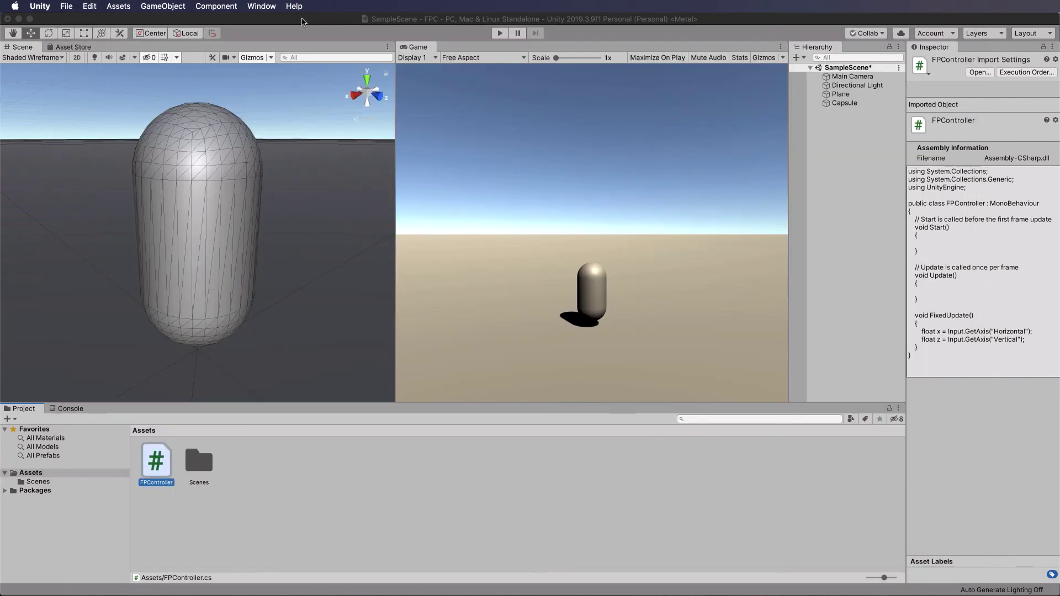
# Attach the FPController script to the Capsule, then start and stop a quick play test
pyautogui.click(846, 104)
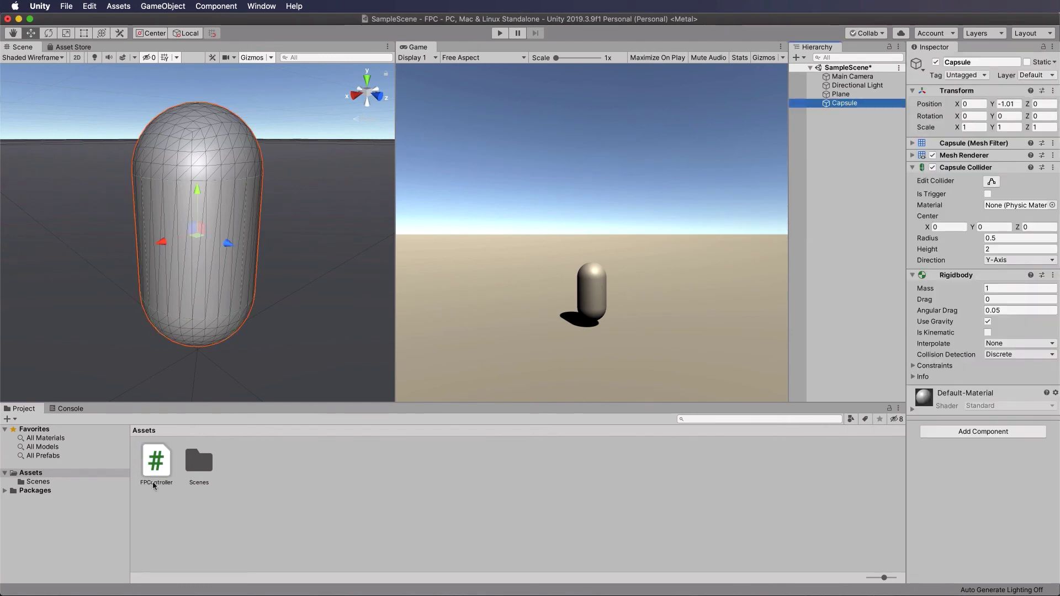
pyautogui.moveTo(154, 486); pyautogui.dragTo(979, 436)
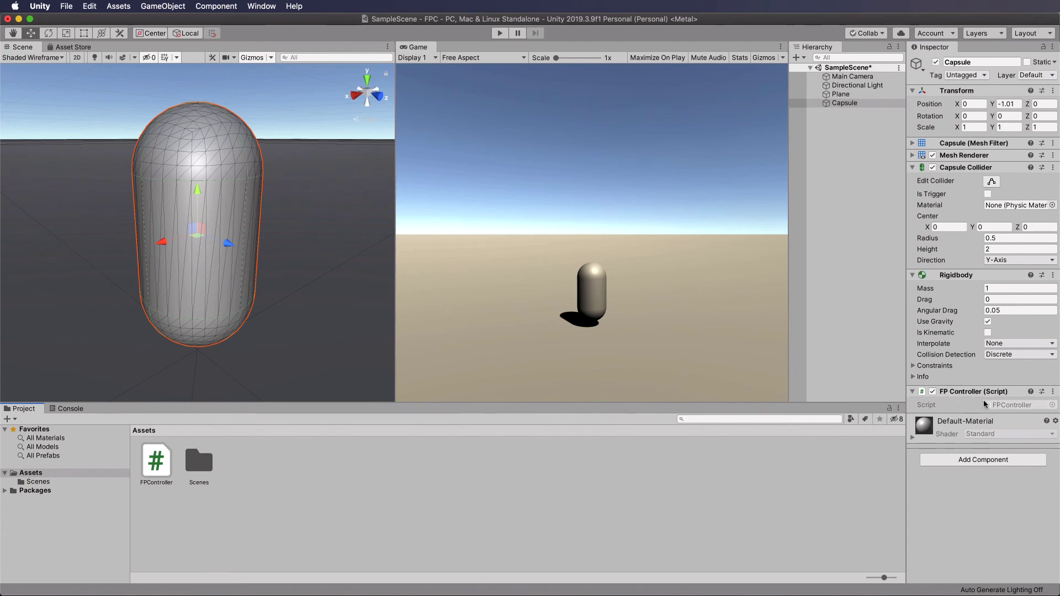
pyautogui.click(500, 34)
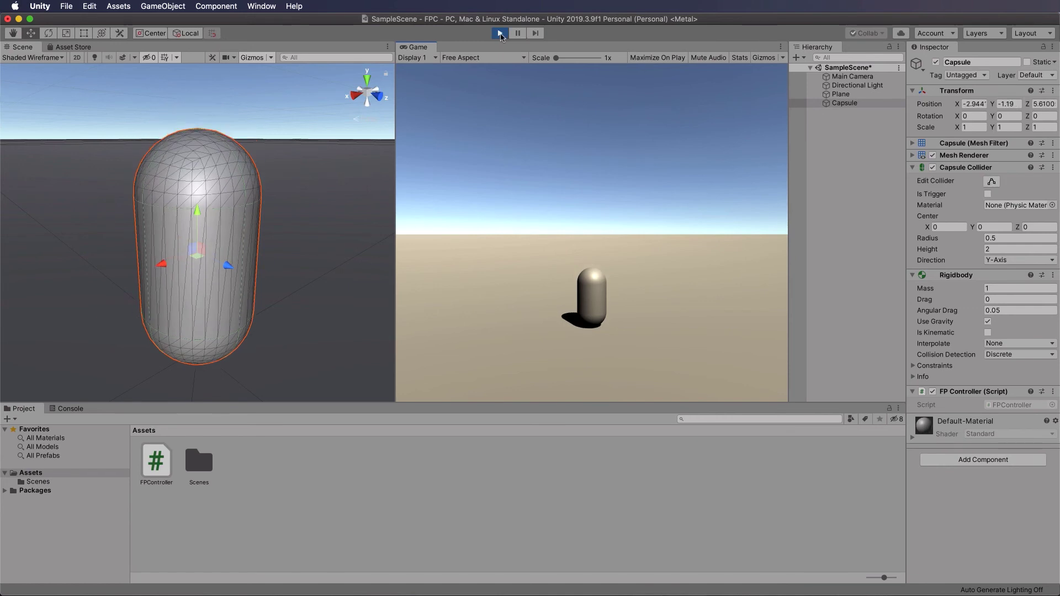
pyautogui.click(501, 34)
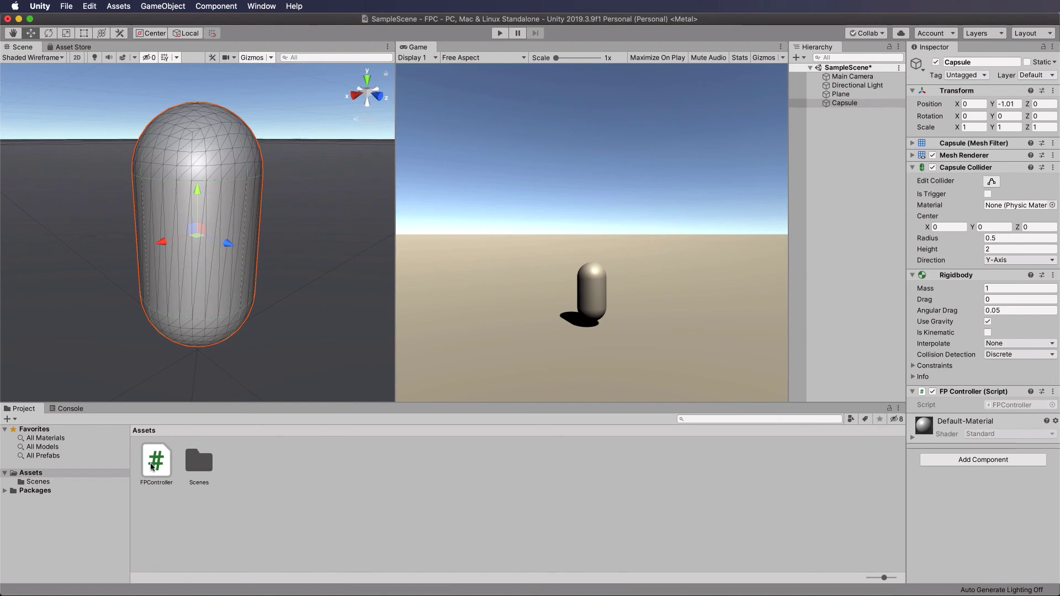
# Change the movement line in FPController to new Vector3(x, 0, z) and save the script
pyautogui.doubleClick(152, 467)
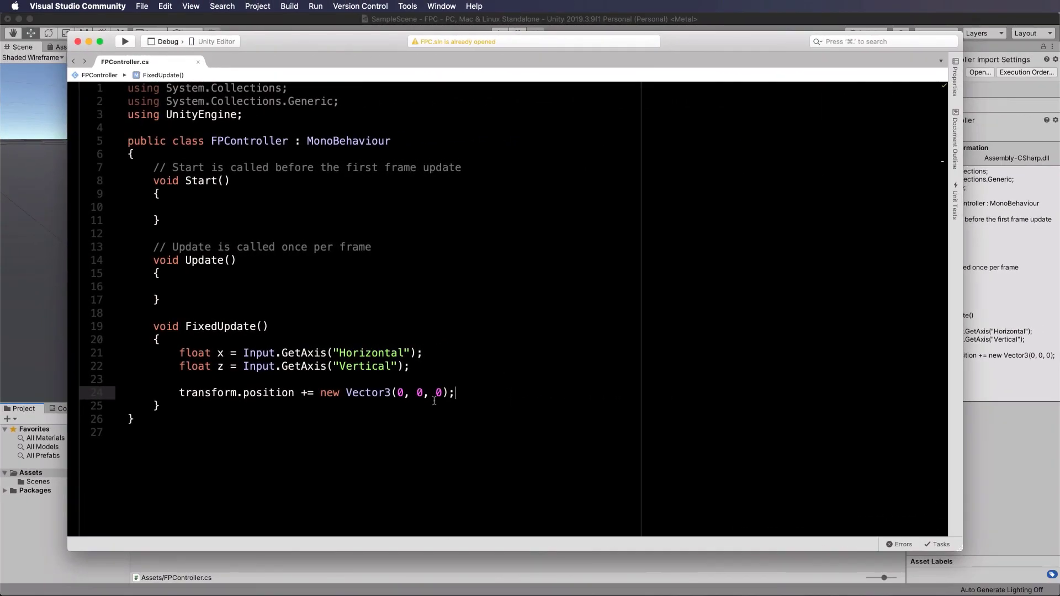
pyautogui.doubleClick(401, 392)
pyautogui.write('x')
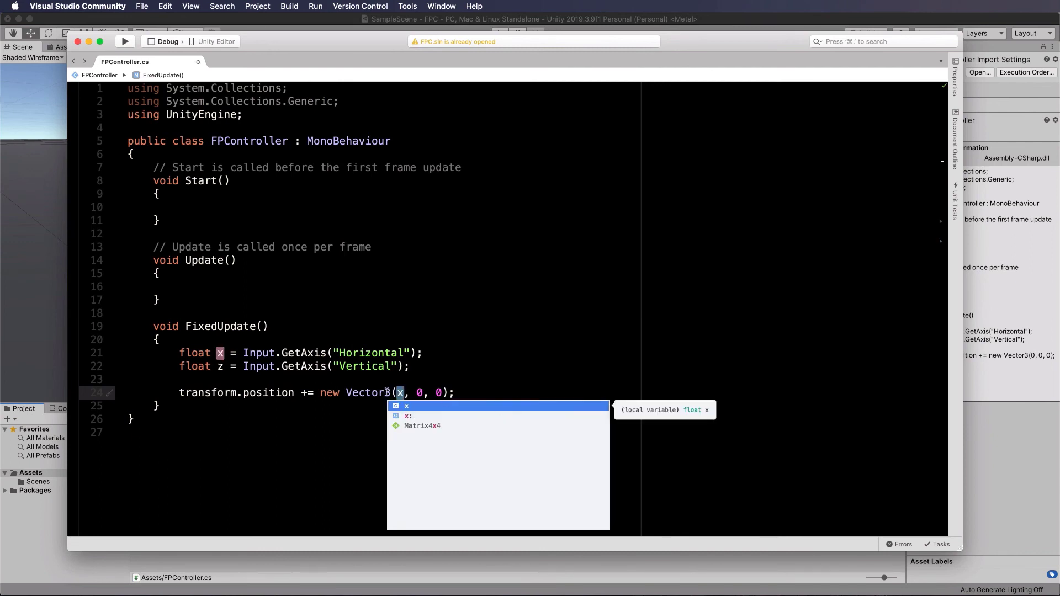
pyautogui.doubleClick(438, 392)
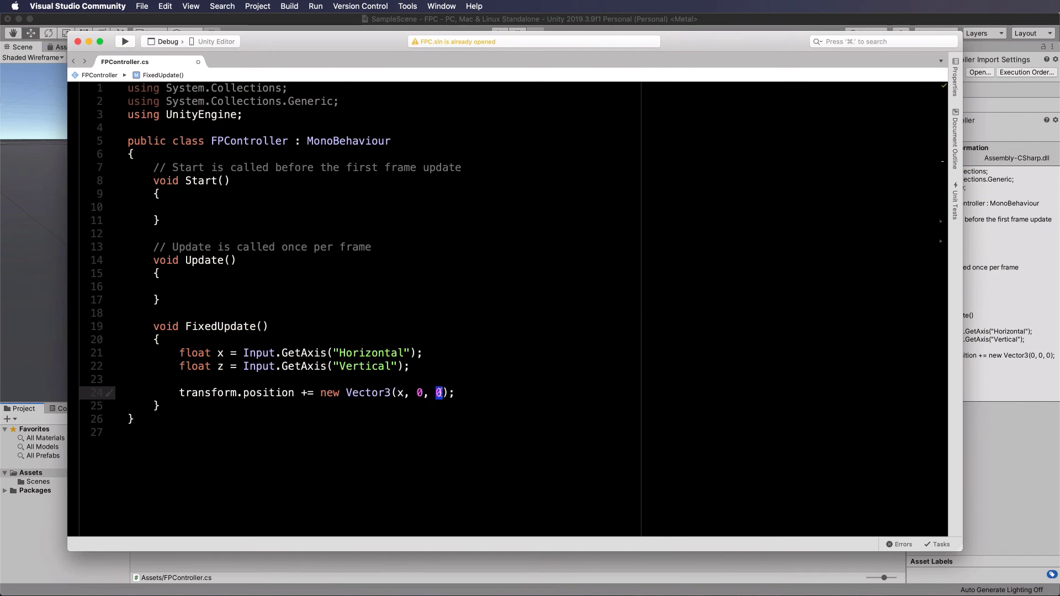
pyautogui.write('z')
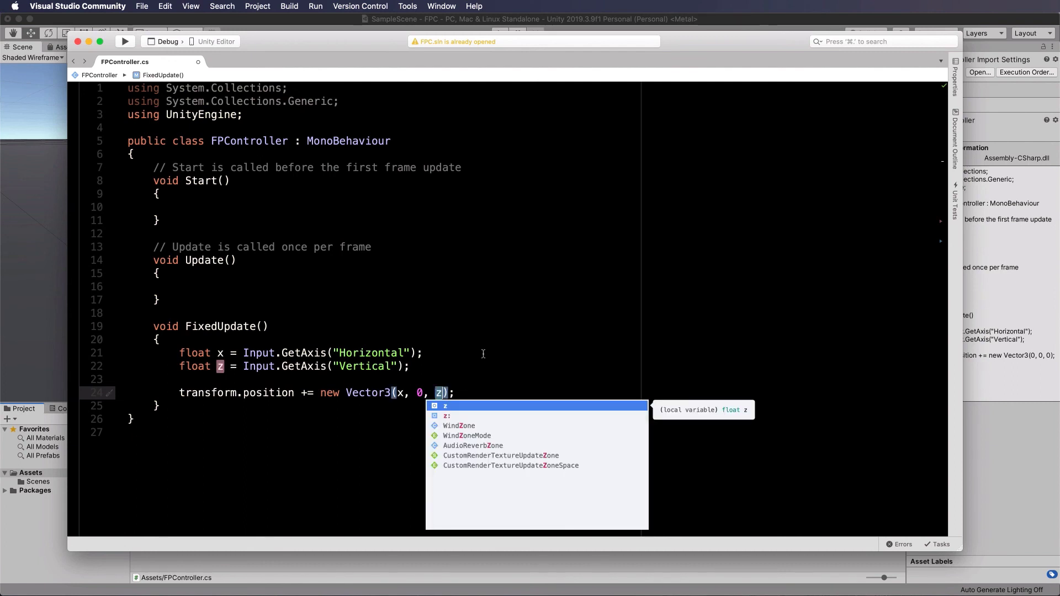
pyautogui.click(483, 354)
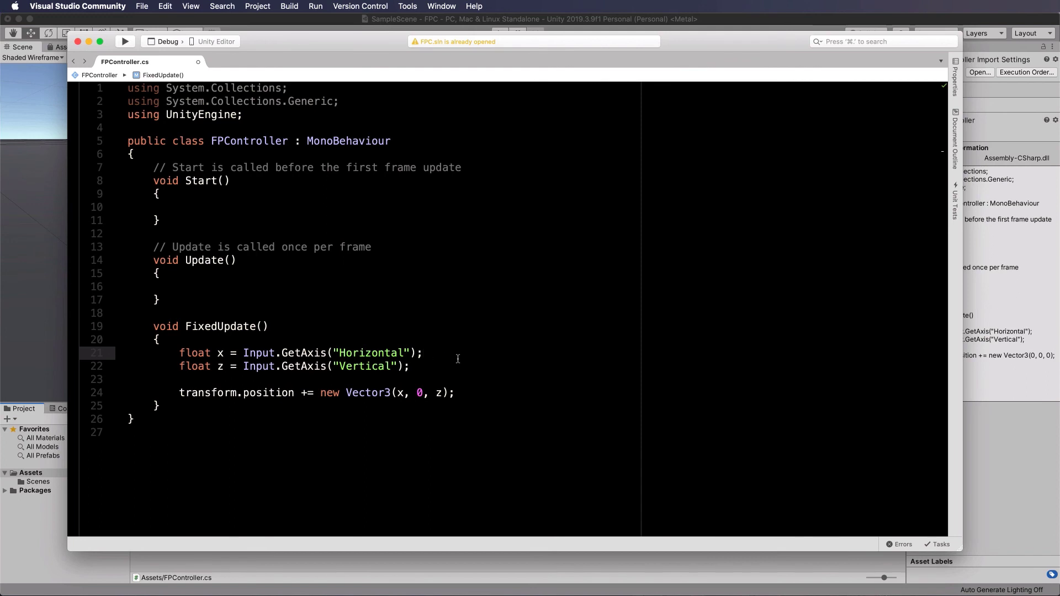
pyautogui.press('super+s')
# Play the scene, driving the capsule with W, A, S and D, then reopen FPController.cs
pyautogui.click(312, 23)
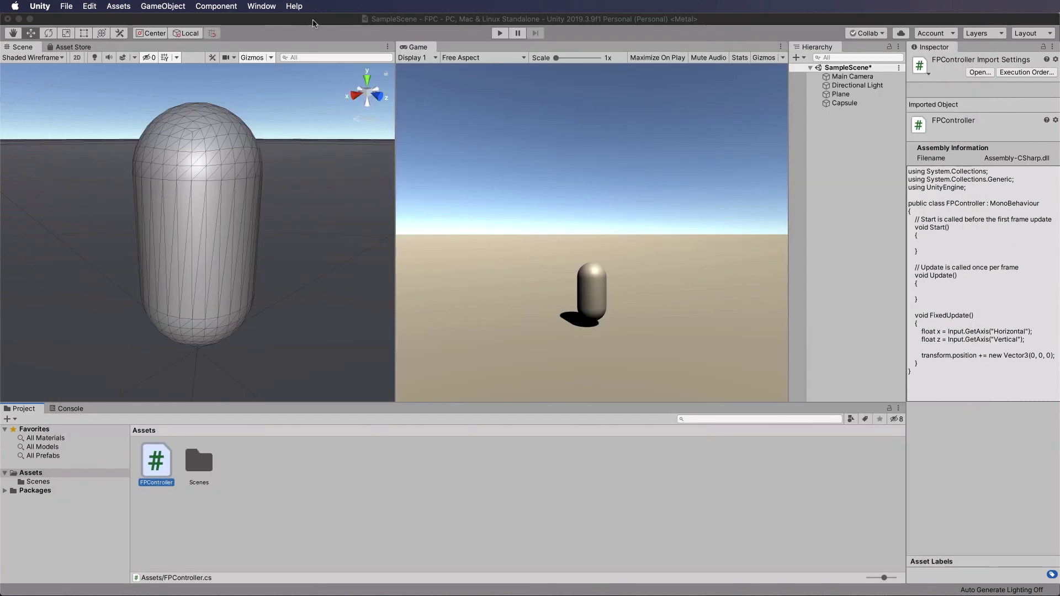
pyautogui.click(500, 34)
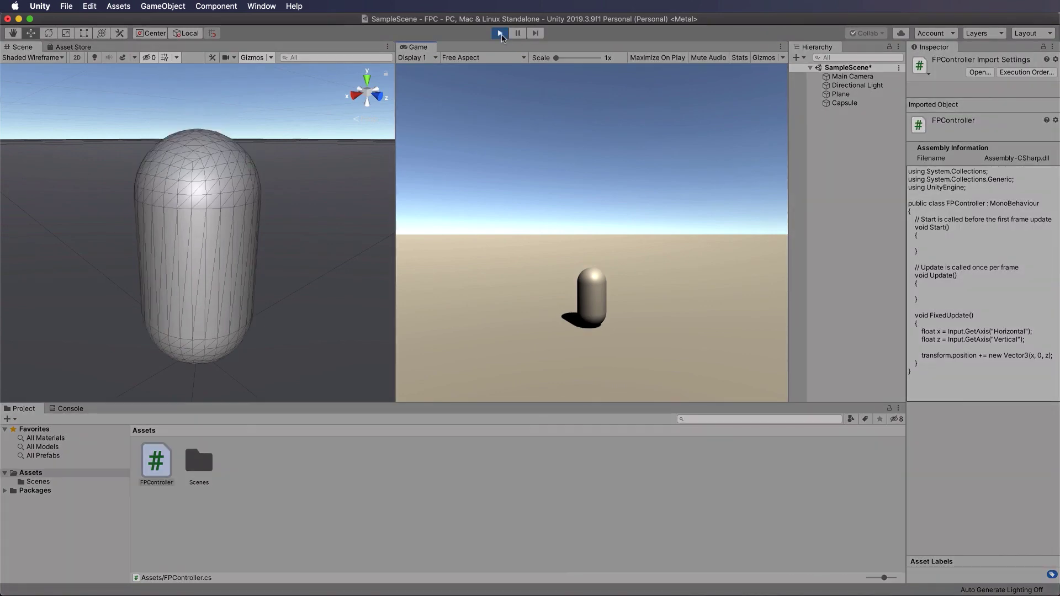
pyautogui.press('w')
pyautogui.press('s')
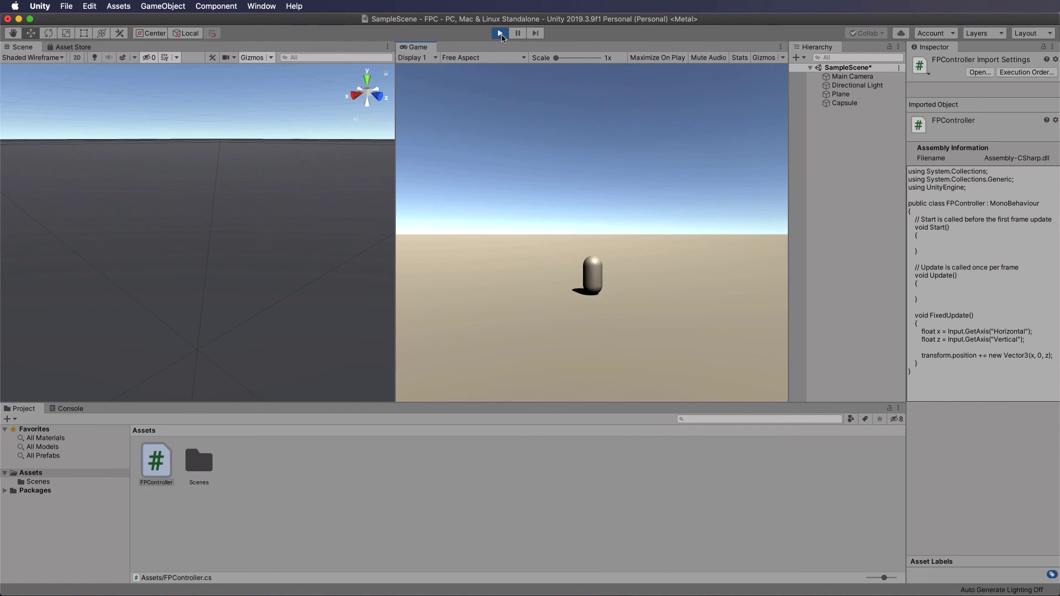
pyautogui.press('d')
pyautogui.press('a')
pyautogui.press('a')
pyautogui.press('w')
pyautogui.press('d')
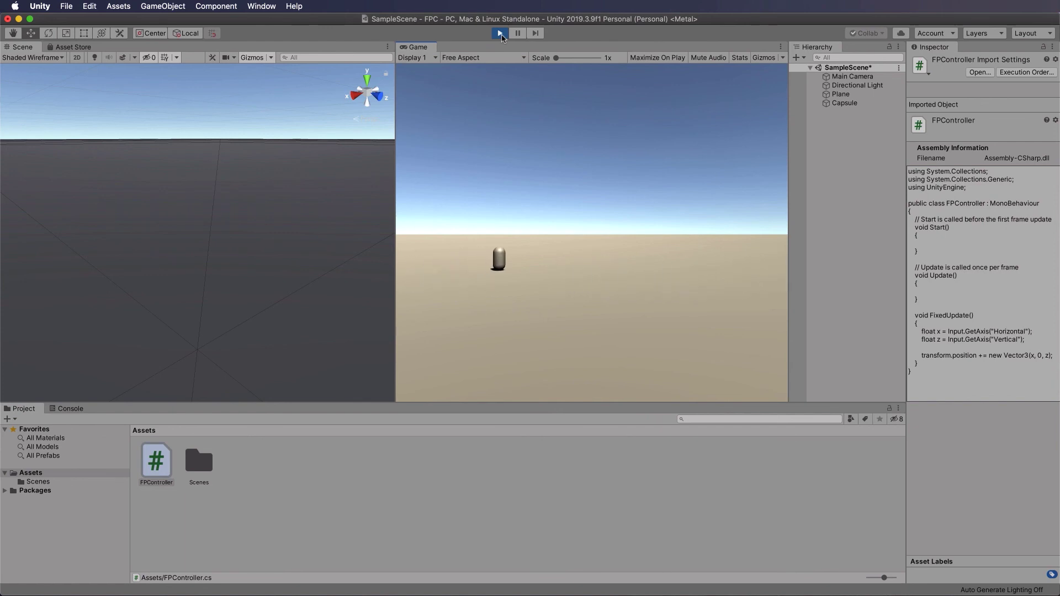
pyautogui.press('a')
pyautogui.press('a')
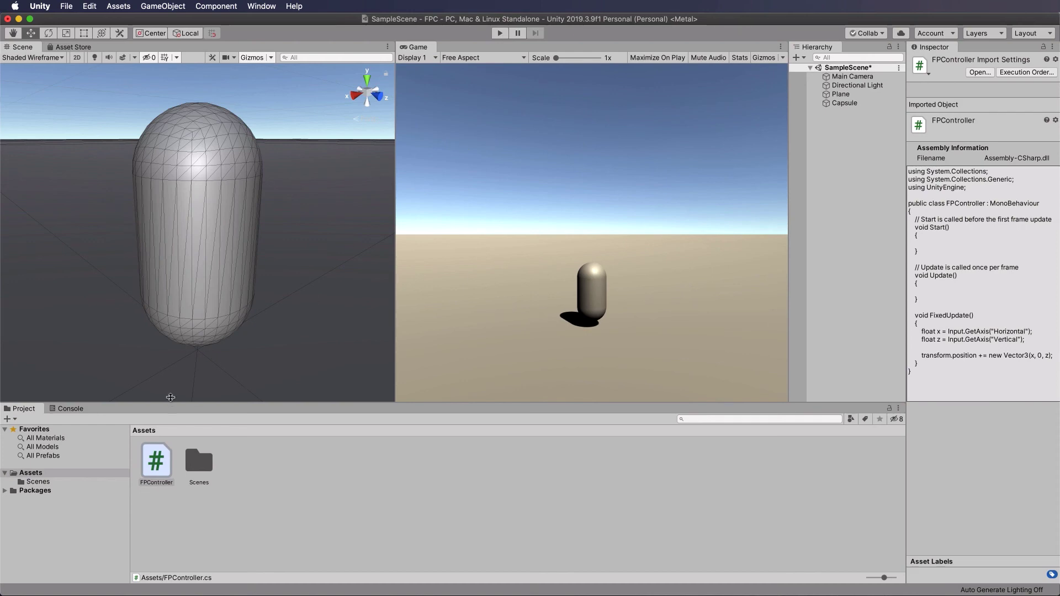
pyautogui.click(160, 467)
pyautogui.doubleClick(160, 467)
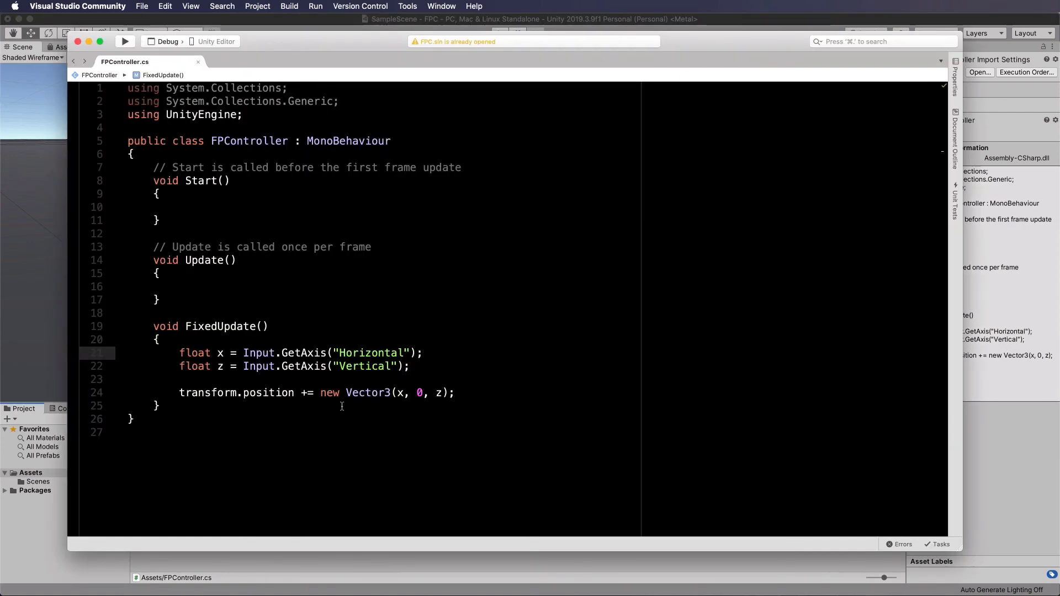
# Declare 'float speed = 0.1f;' at the top of the FPController class
pyautogui.click(153, 168)
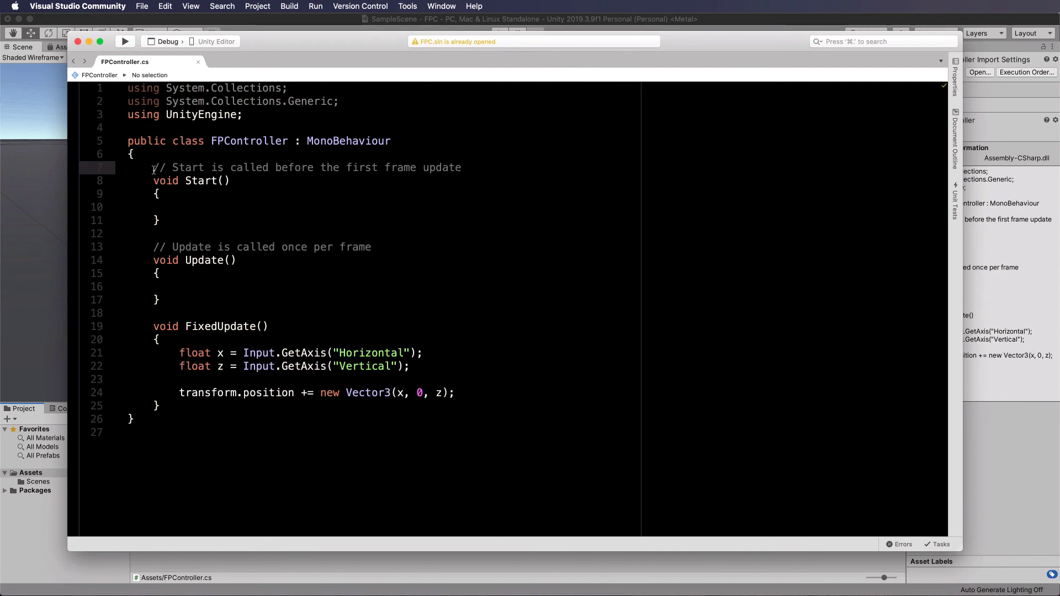
pyautogui.press('Return')
pyautogui.press('Return')
pyautogui.press('Up')
pyautogui.press('Up')
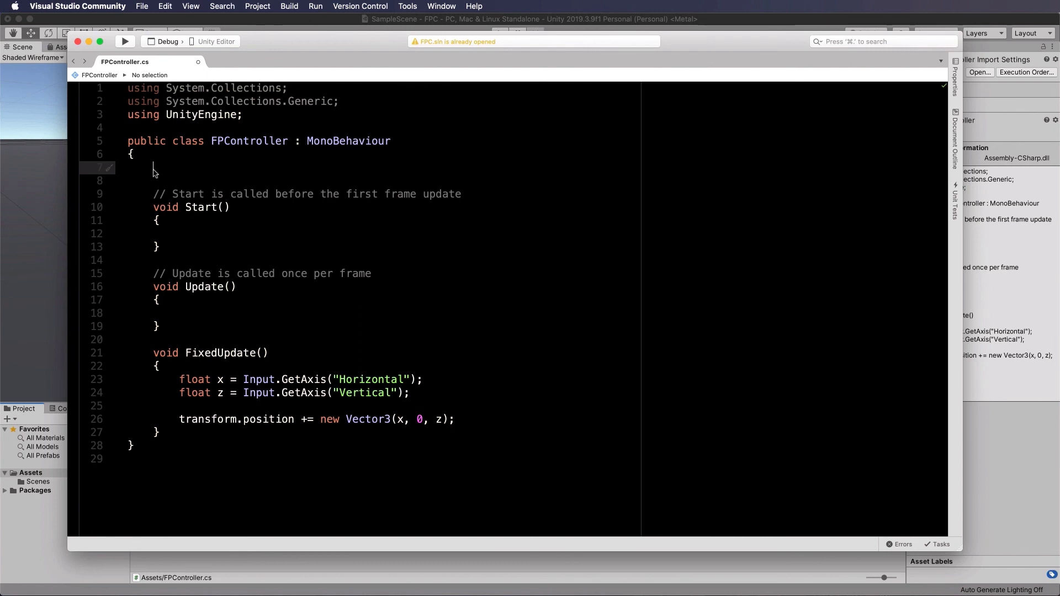
pyautogui.write('float speed')
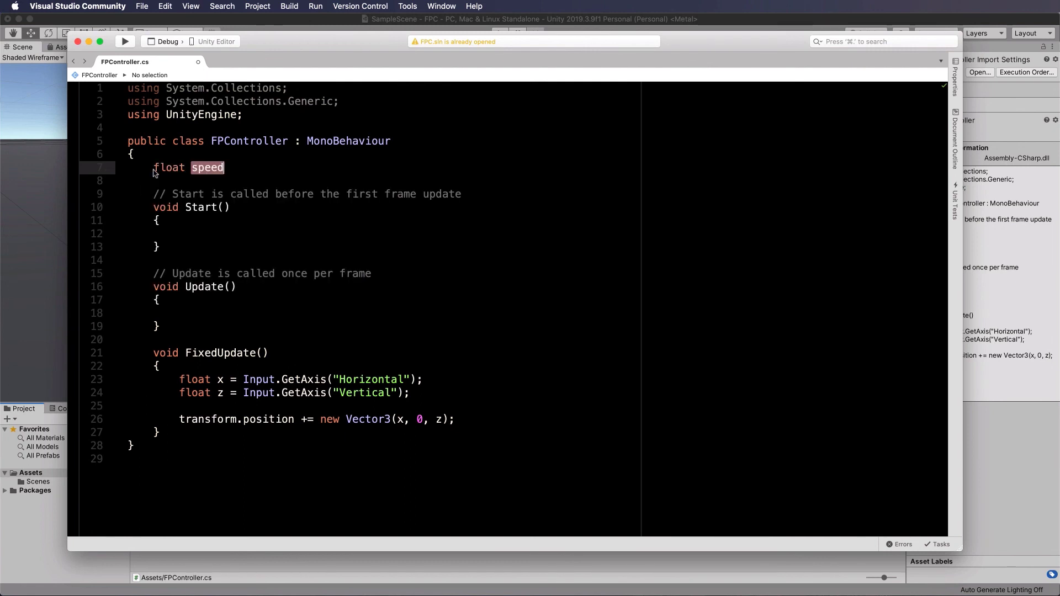
pyautogui.write(' = 0.1f;')
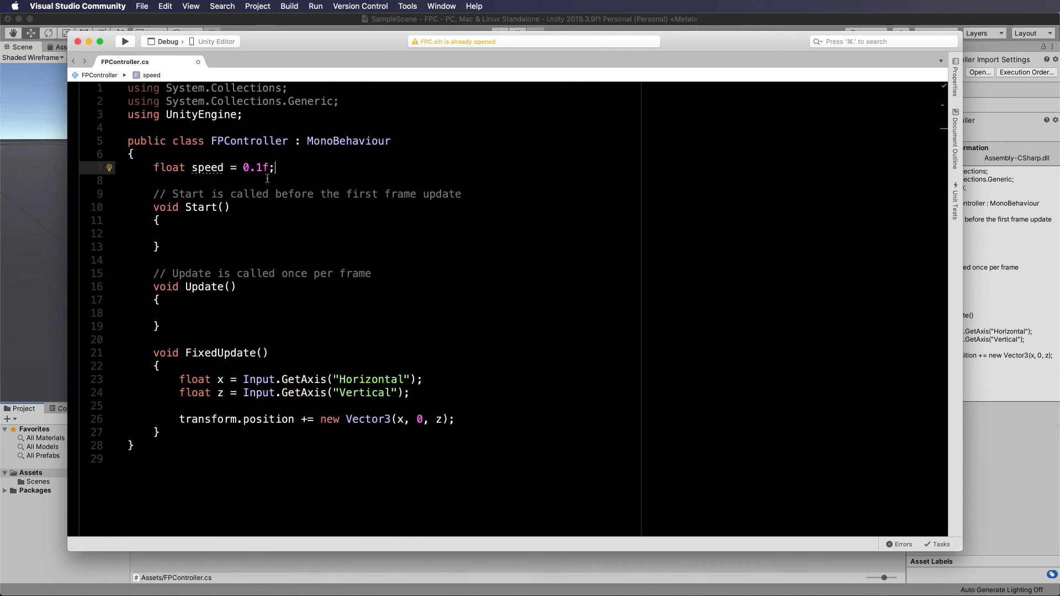
# Change the movement to new Vector3(x * speed, 0, z * speed)
pyautogui.scroll(-1, 353, 320)
pyautogui.click(401, 411)
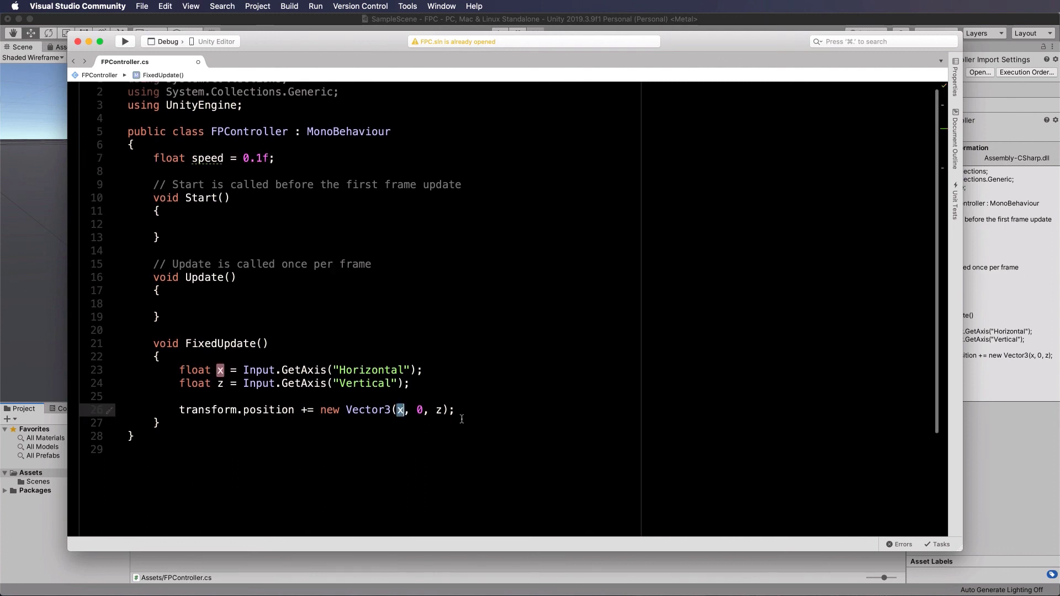
pyautogui.write('*')
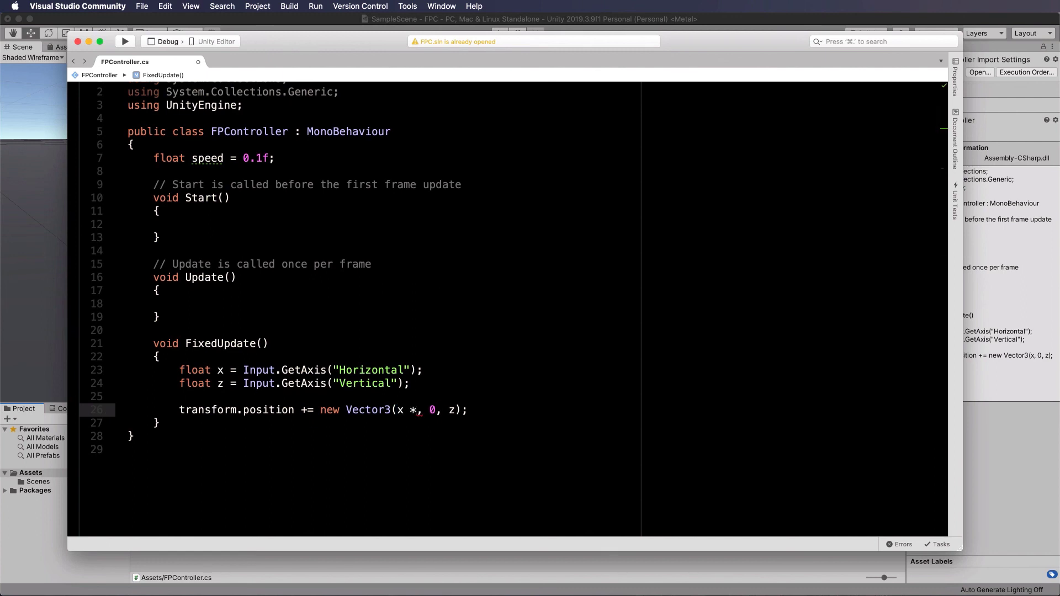
pyautogui.write(' speed')
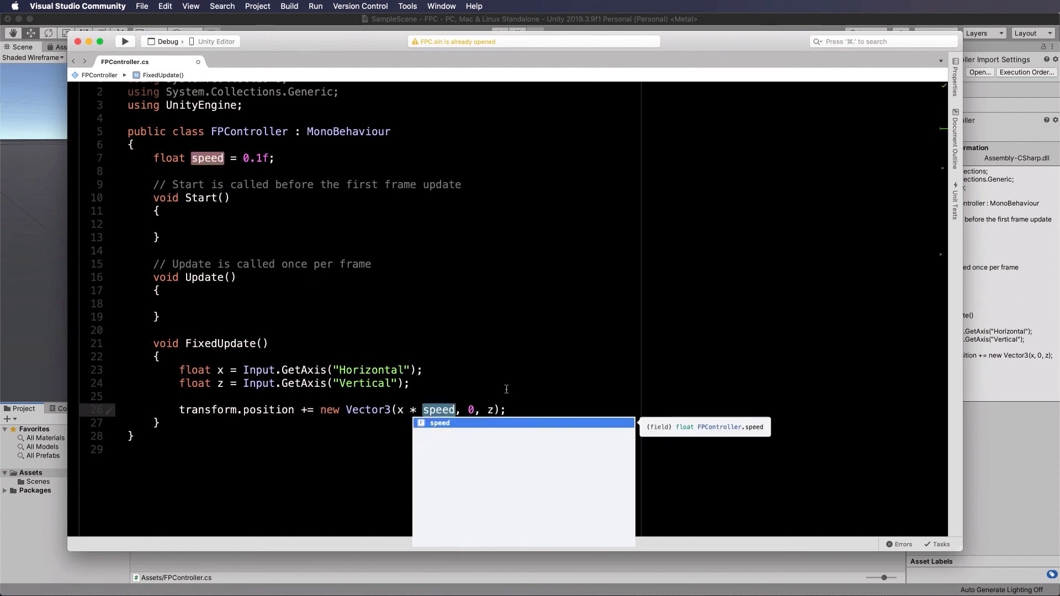
pyautogui.click(497, 410)
pyautogui.write('* s')
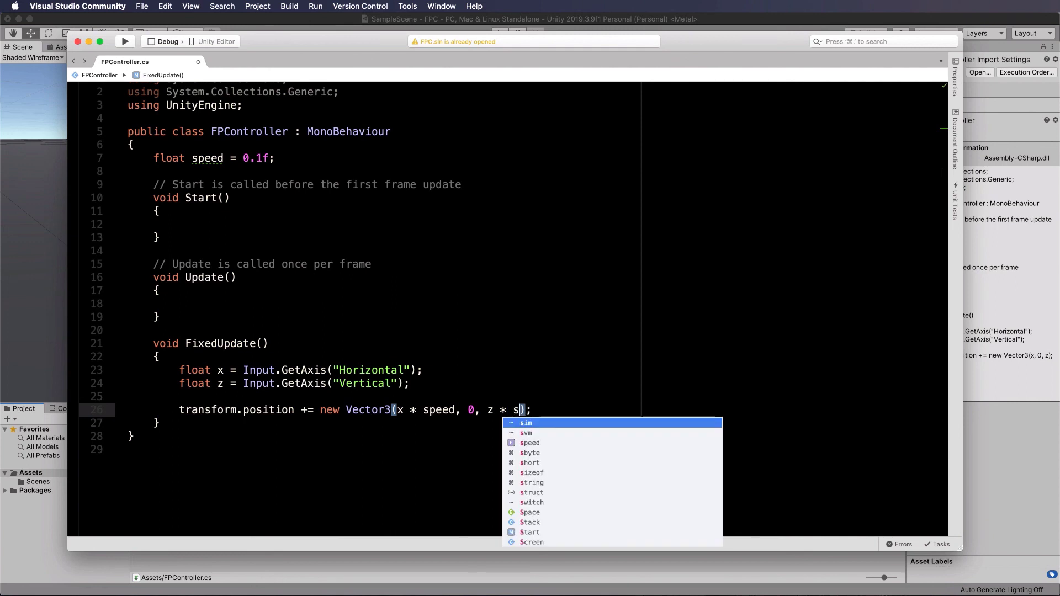
pyautogui.write('peed')
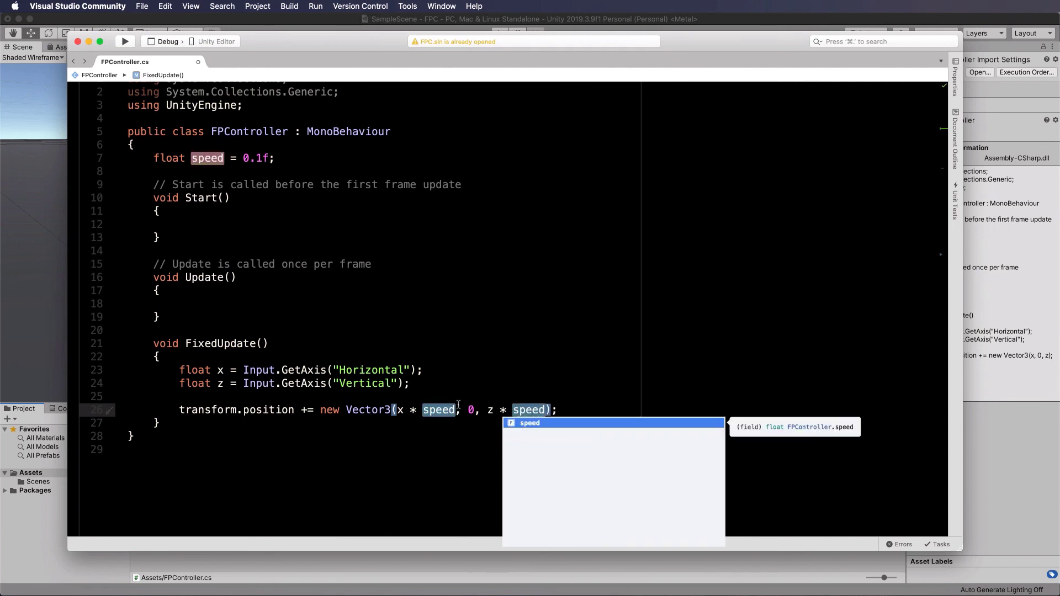
pyautogui.click(520, 385)
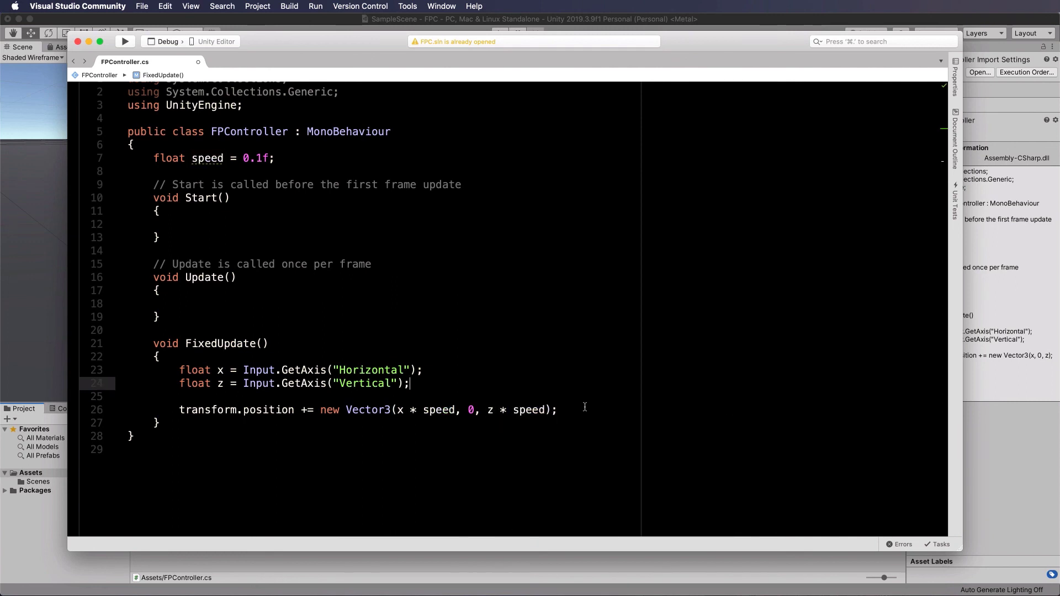
pyautogui.click(292, 21)
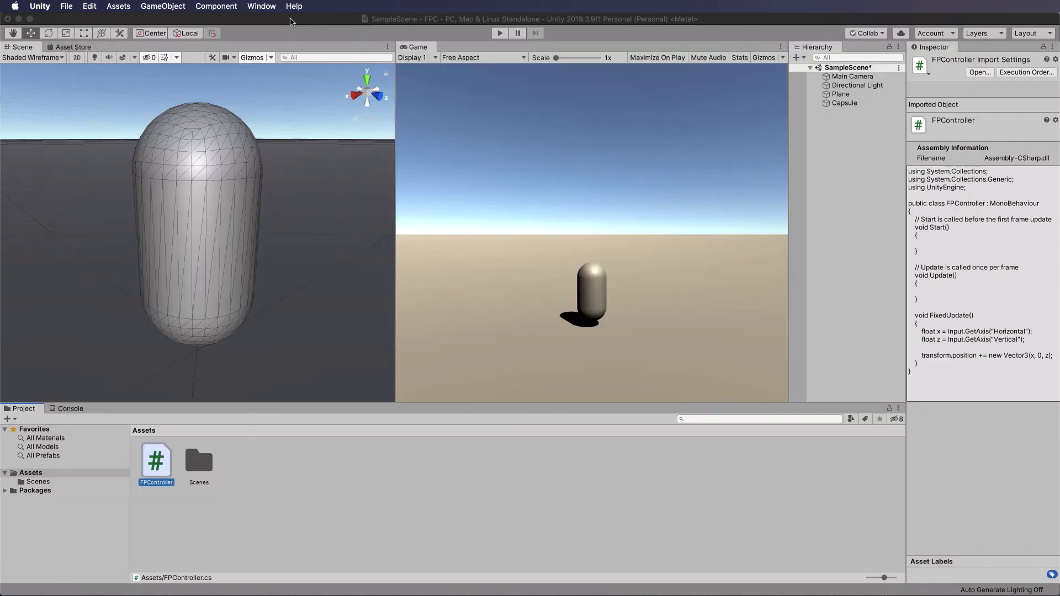
# Play the scene and steer the speed-scaled capsule with D, A, W and S across the floor
pyautogui.click(500, 34)
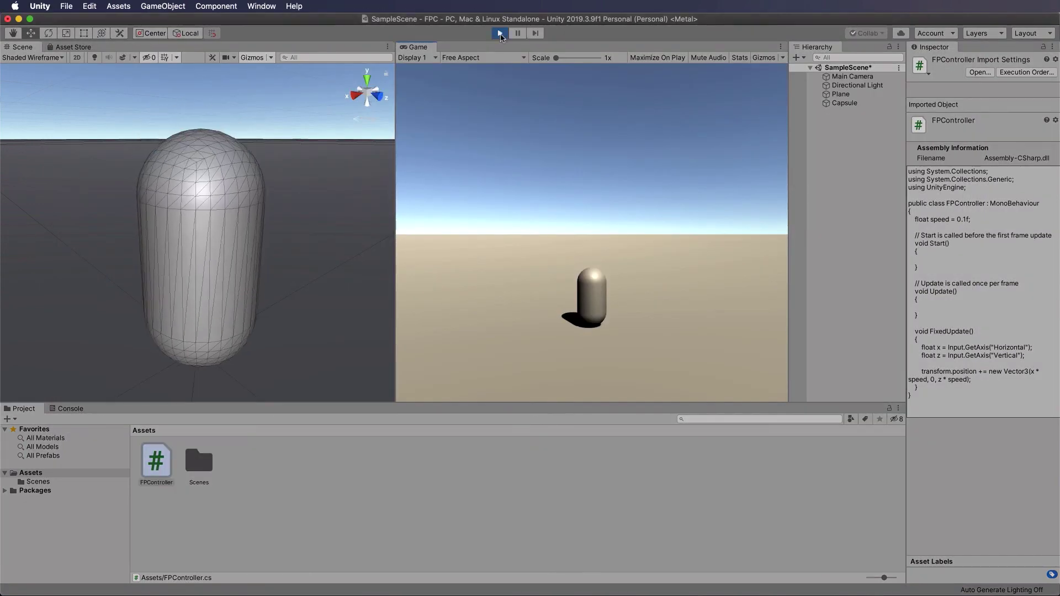
pyautogui.press('d')
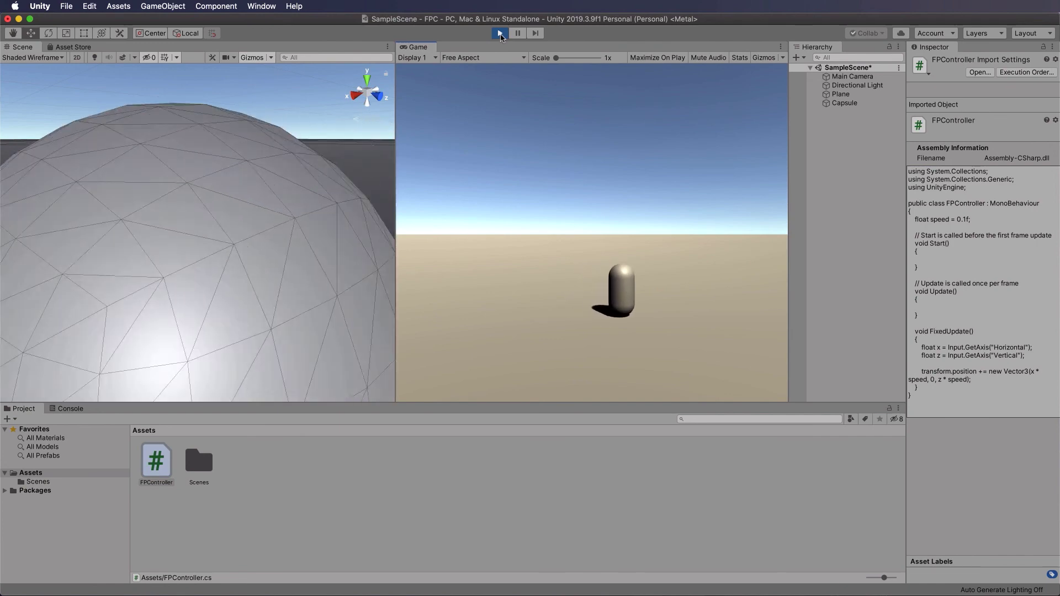
pyautogui.press('a')
pyautogui.press('w')
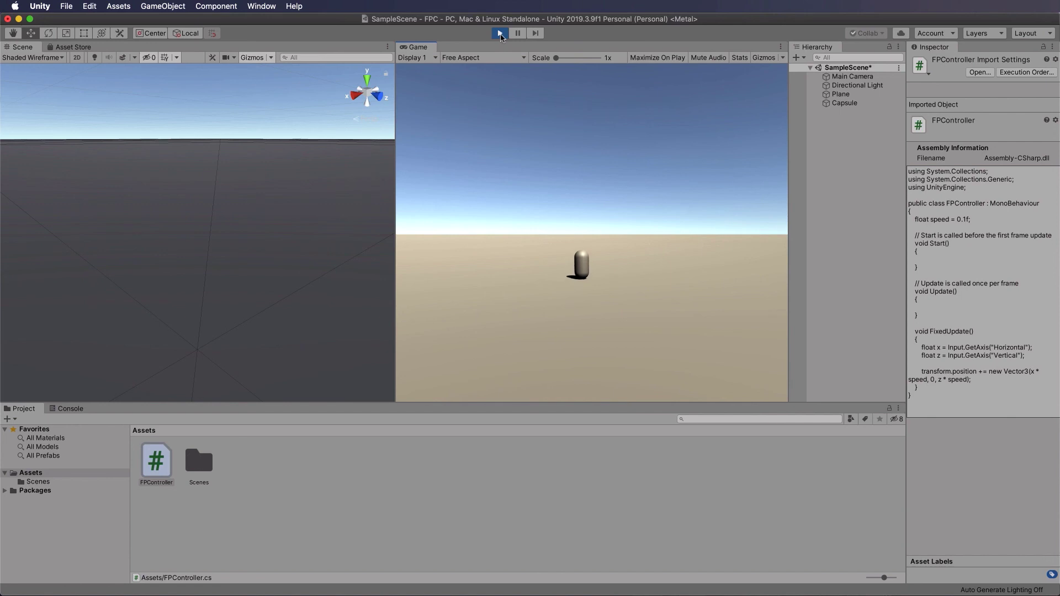
pyautogui.press('s')
pyautogui.press('d')
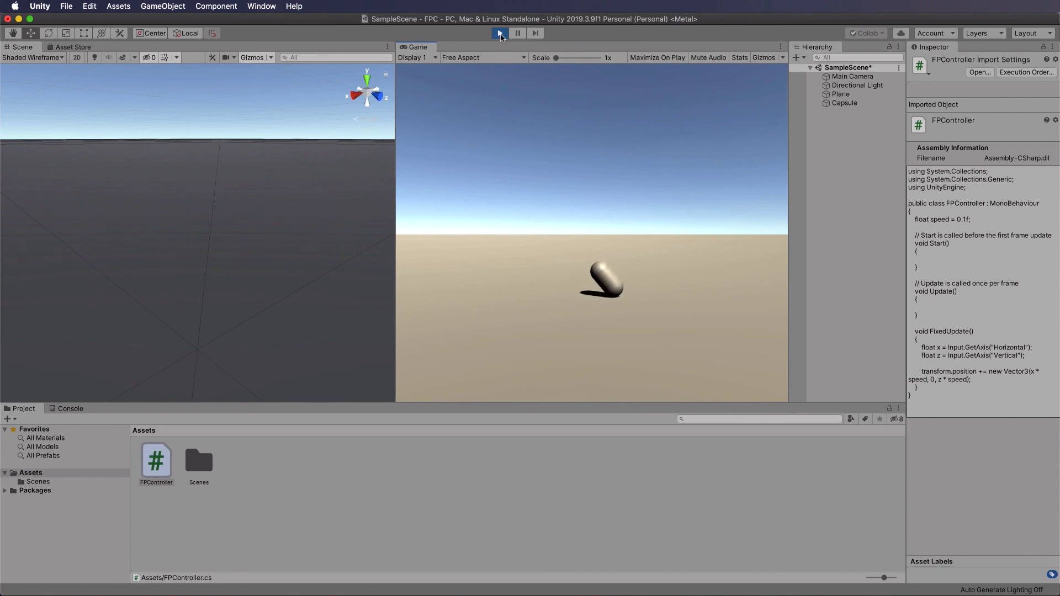